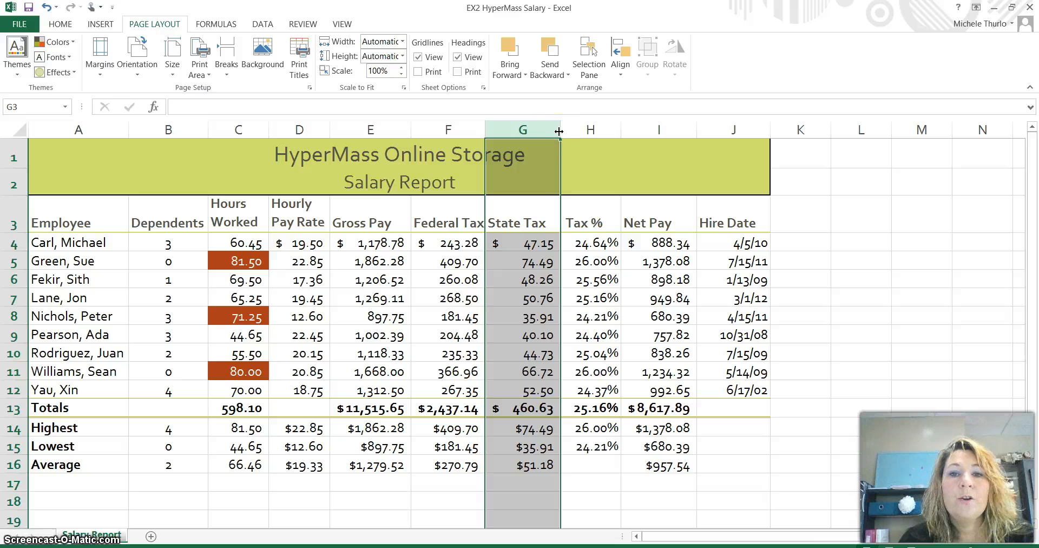
Adjust the width of the State Tax column to 10.22.
{"action": "left_click_drag", "start_coordinate": [558, 131], "coordinate": [559, 131]}
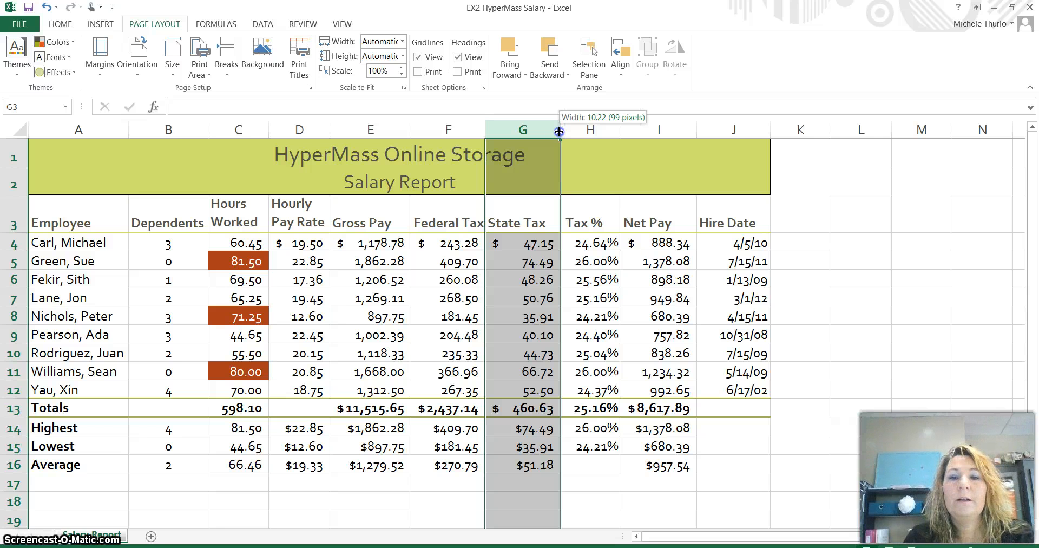
{"action": "left_click_drag", "start_coordinate": [559, 131], "coordinate": [560, 131]}
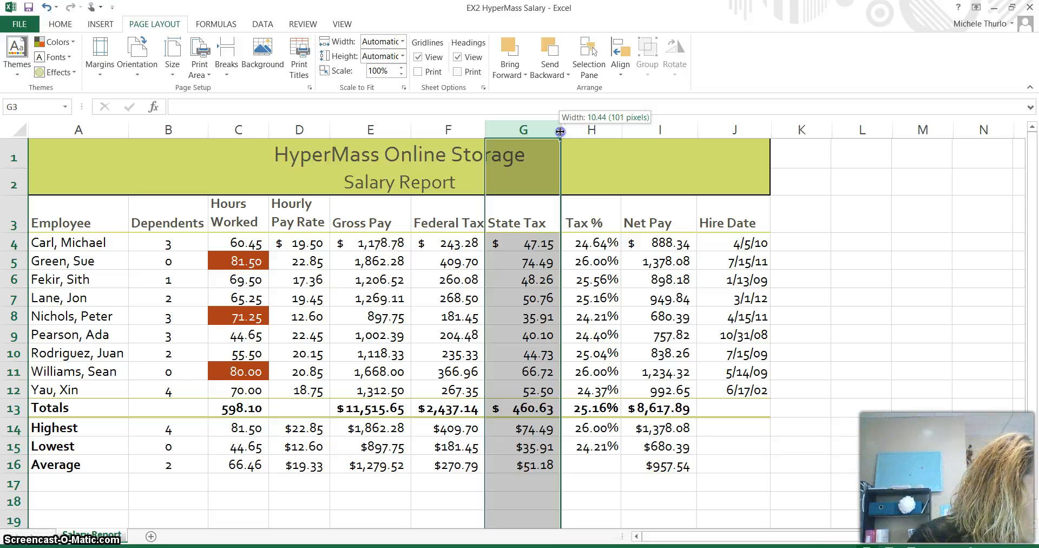
{"action": "left_click_drag", "start_coordinate": [561, 131], "coordinate": [561, 131]}
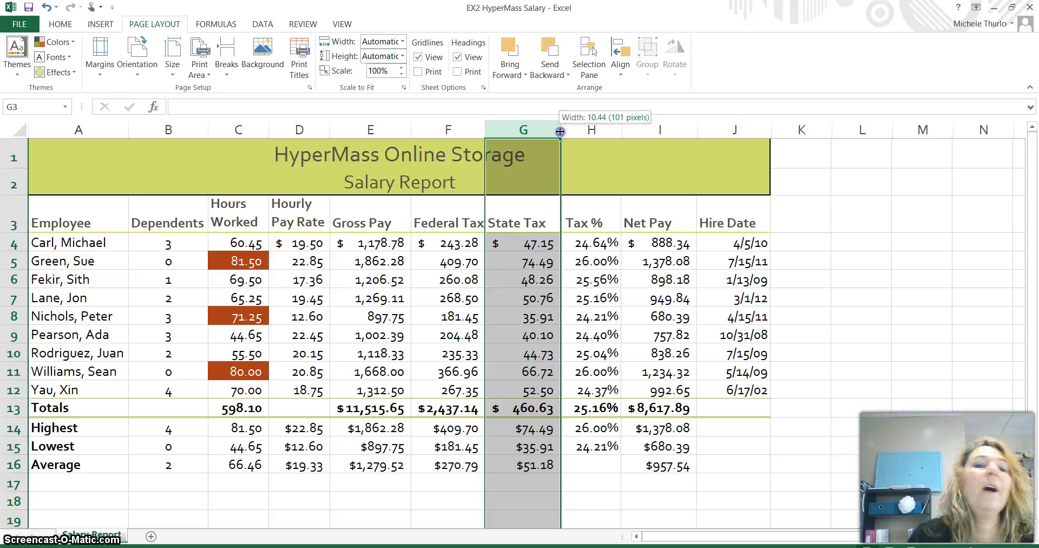
{"action": "left_click_drag", "start_coordinate": [560, 131], "coordinate": [559, 131]}
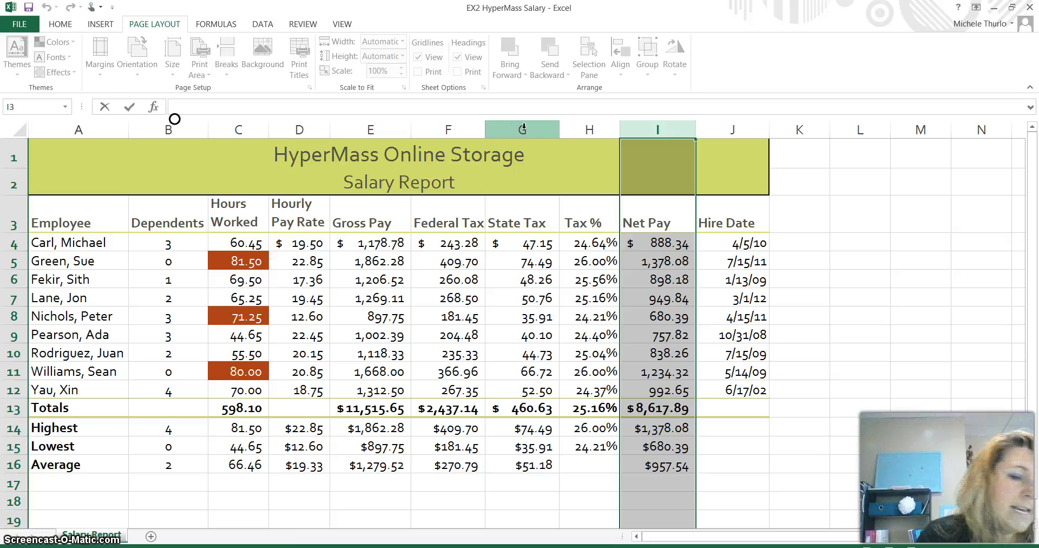
Set columns C, D and H (Hours Worked, Hourly Pay Rate and Tax %) together to a width of 7.56.
{"action": "key", "text": "super+c"}
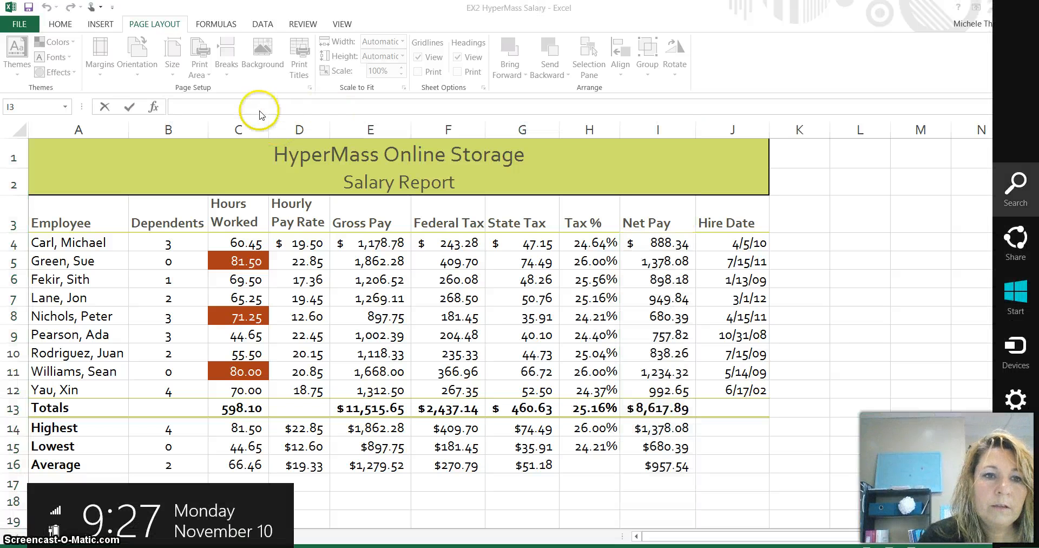
{"action": "left_click", "coordinate": [255, 127]}
{"action": "left_click", "coordinate": [238, 127]}
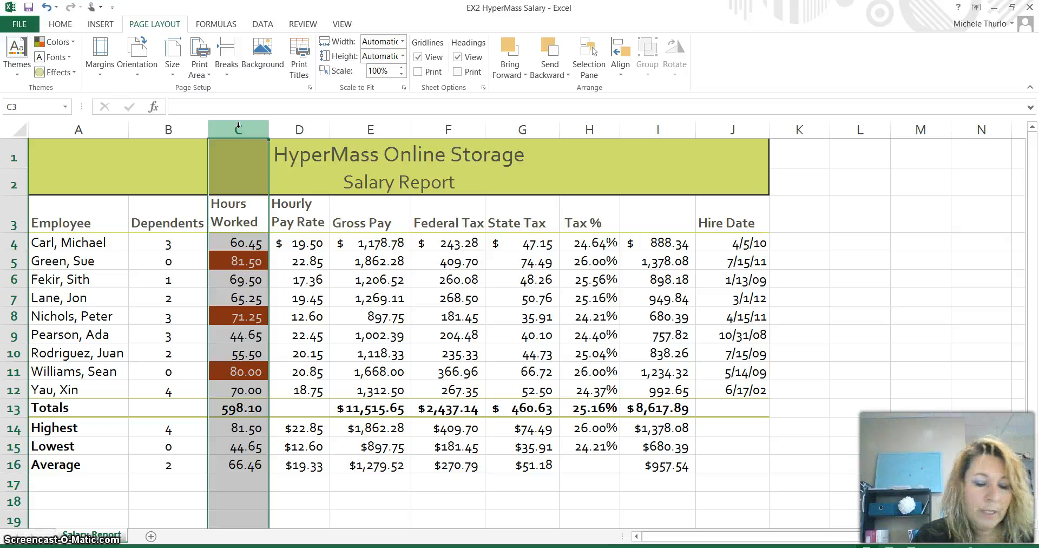
{"action": "left_click", "coordinate": [296, 129]}
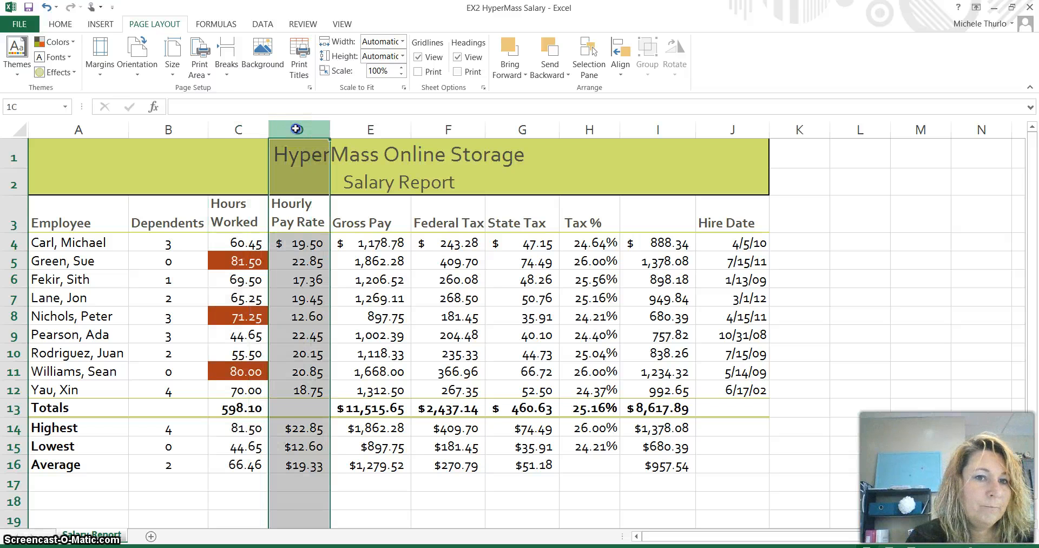
{"action": "left_click", "coordinate": [240, 130]}
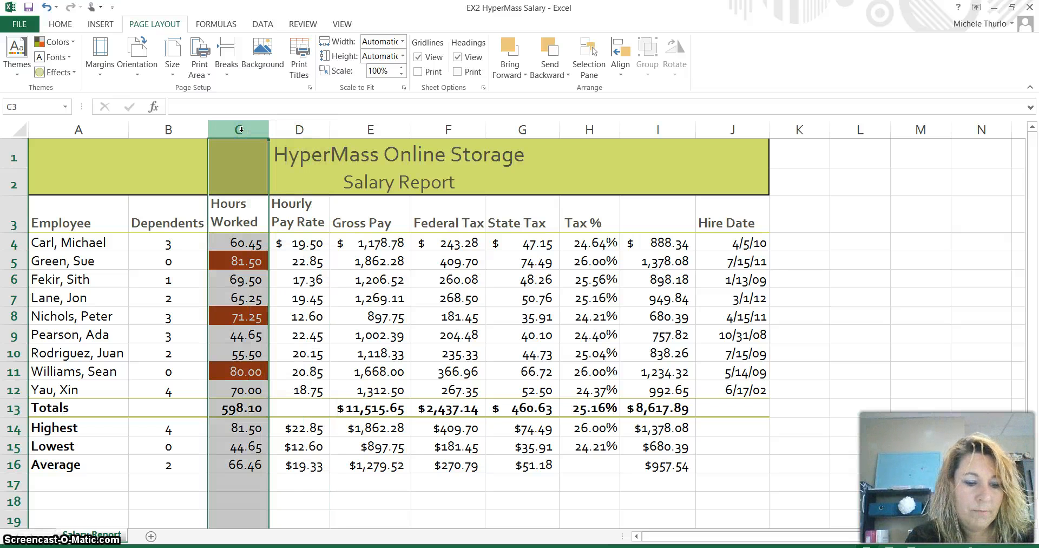
{"action": "left_click_drag", "start_coordinate": [241, 130], "coordinate": [278, 130]}
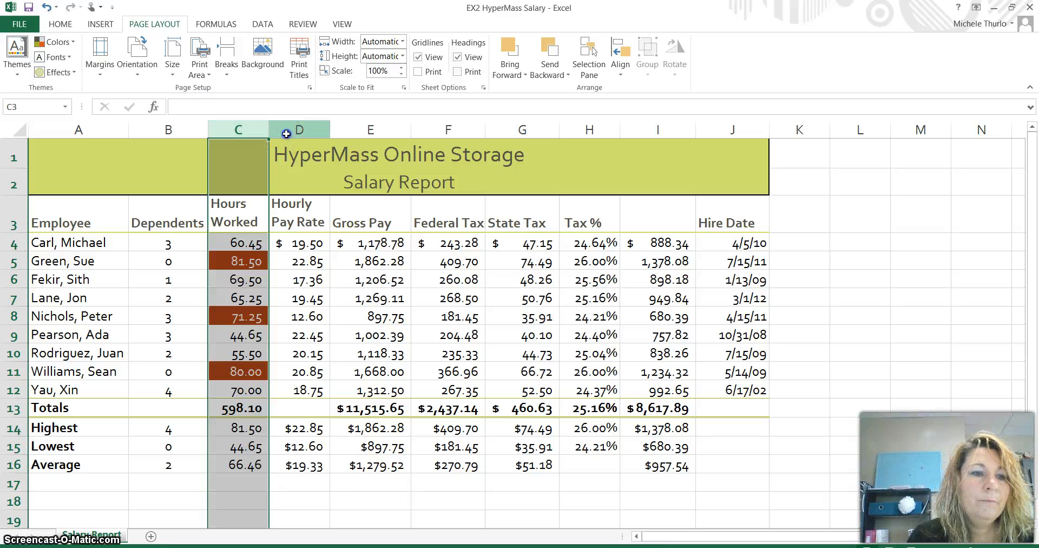
{"action": "left_click", "coordinate": [278, 130], "text": "ctrl"}
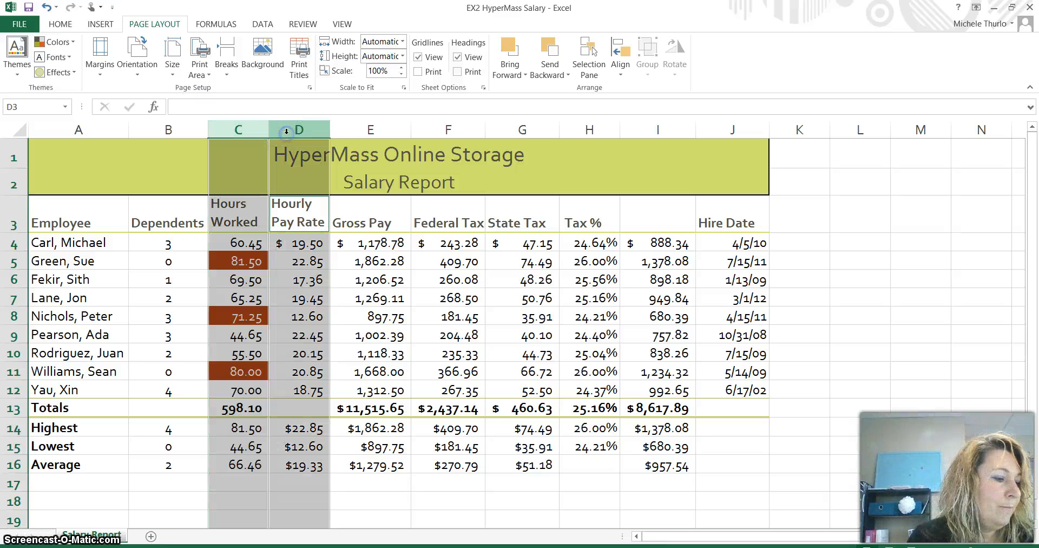
{"action": "left_click", "coordinate": [588, 127], "text": "ctrl"}
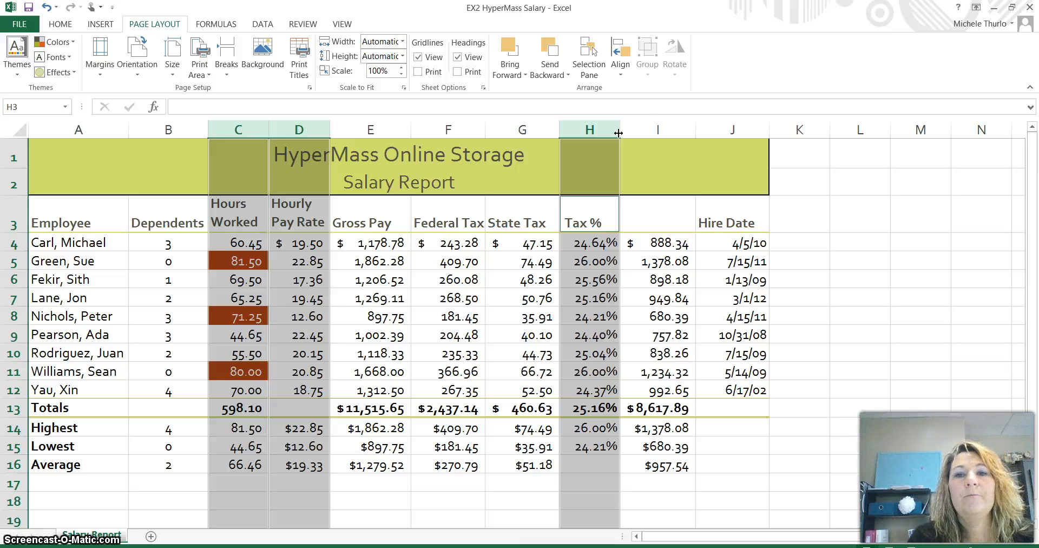
{"action": "left_click_drag", "start_coordinate": [618, 133], "coordinate": [614, 133]}
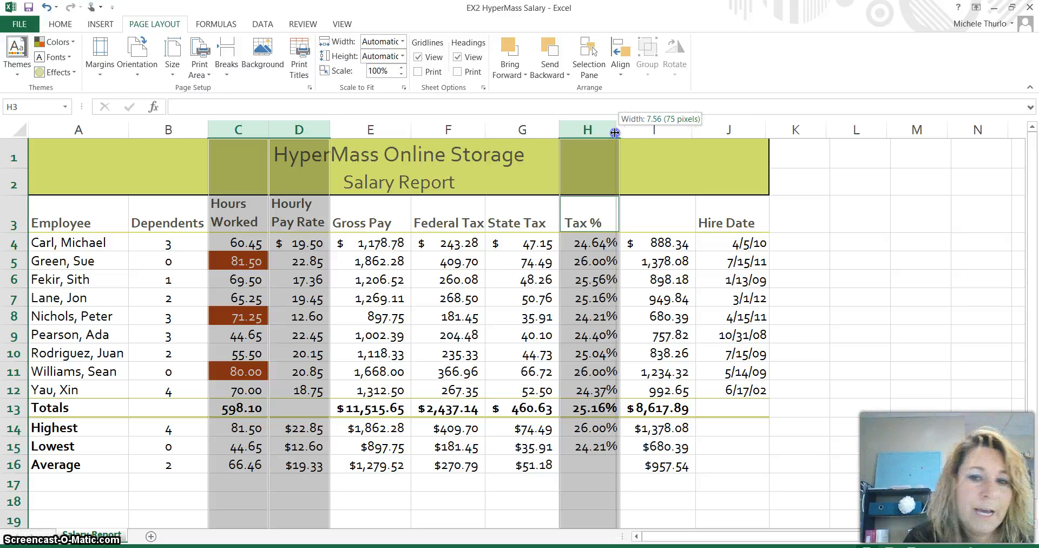
{"action": "left_click_drag", "start_coordinate": [615, 133], "coordinate": [615, 132]}
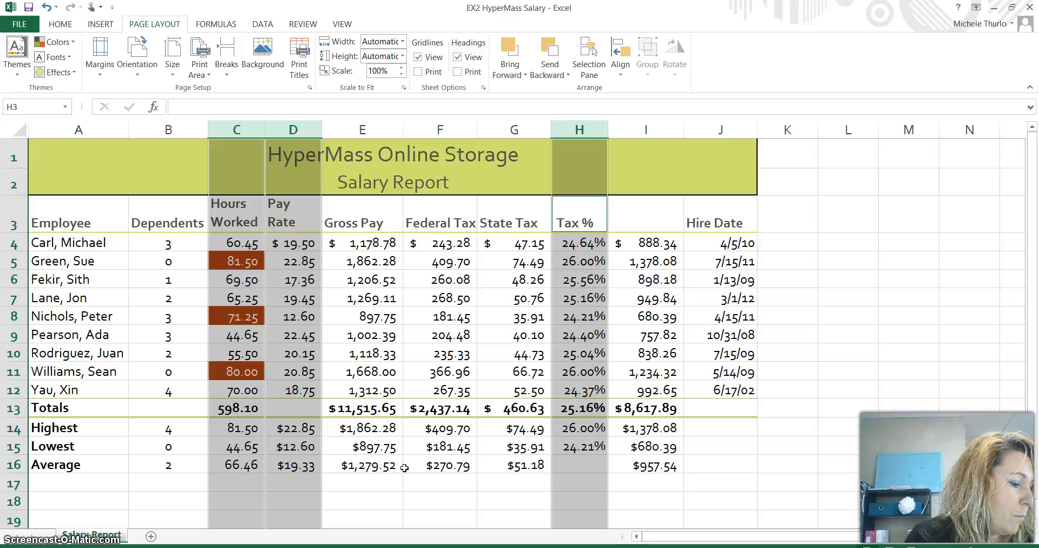
Widen the Federal Tax column and the non-adjacent column I together by a small, equal amount.
{"action": "left_click", "coordinate": [357, 130]}
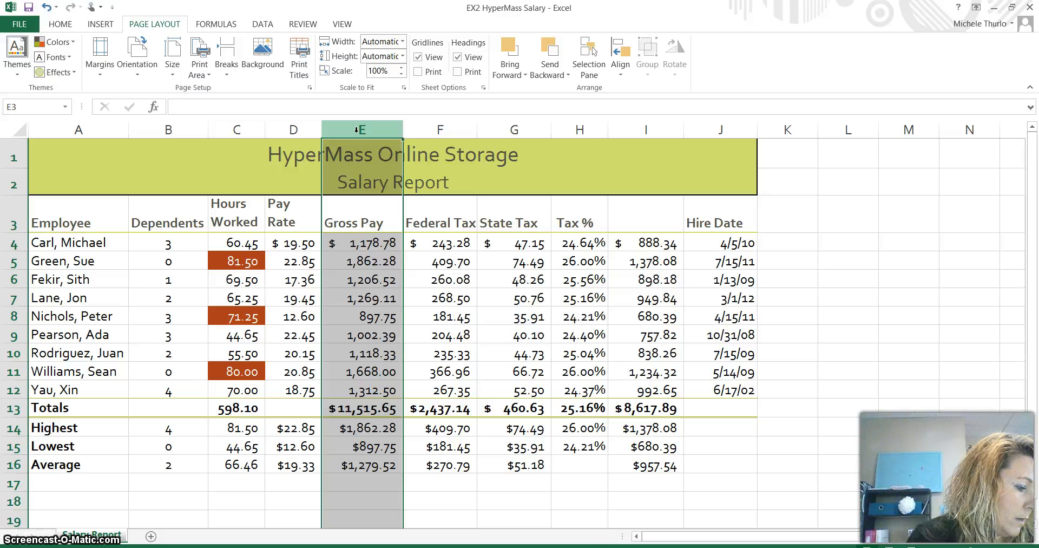
{"action": "left_click", "coordinate": [459, 131]}
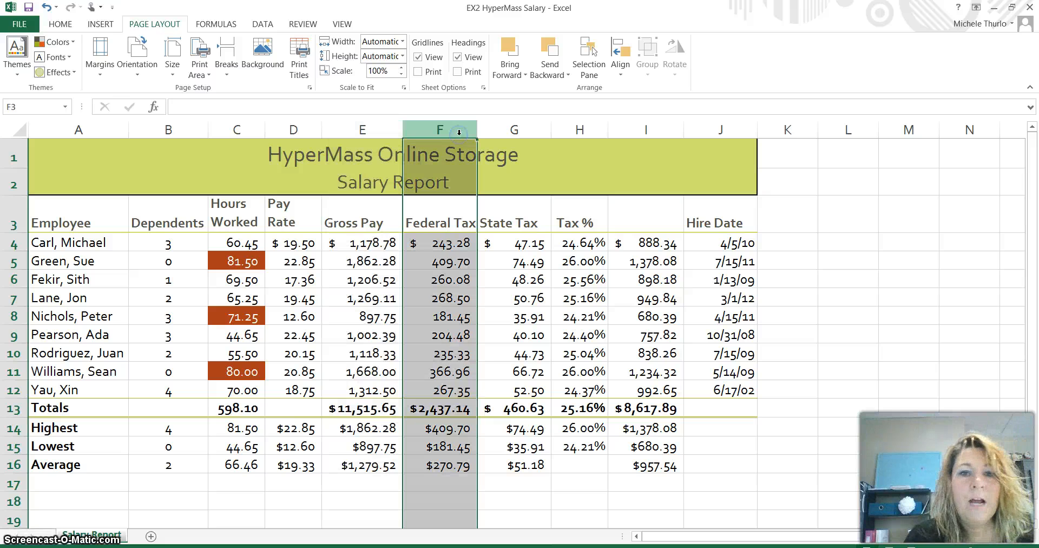
{"action": "left_click", "coordinate": [648, 131], "text": "ctrl"}
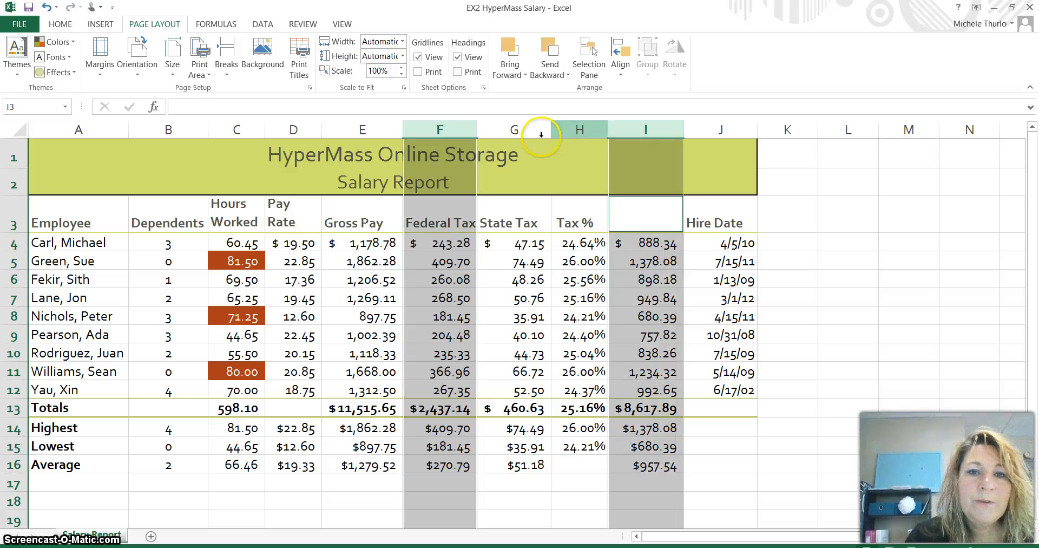
{"action": "left_click_drag", "start_coordinate": [475, 132], "coordinate": [478, 132]}
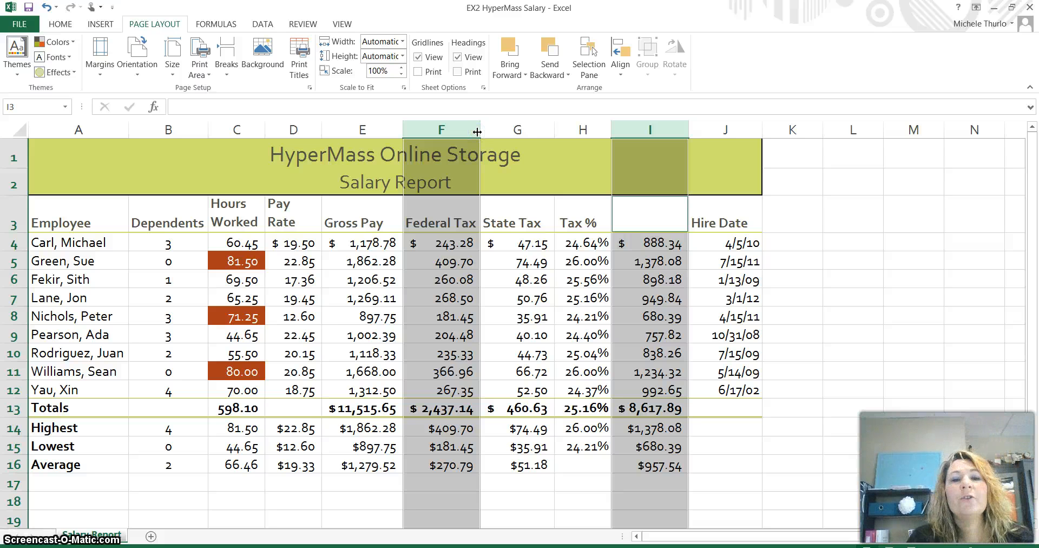
{"action": "left_click", "coordinate": [555, 257]}
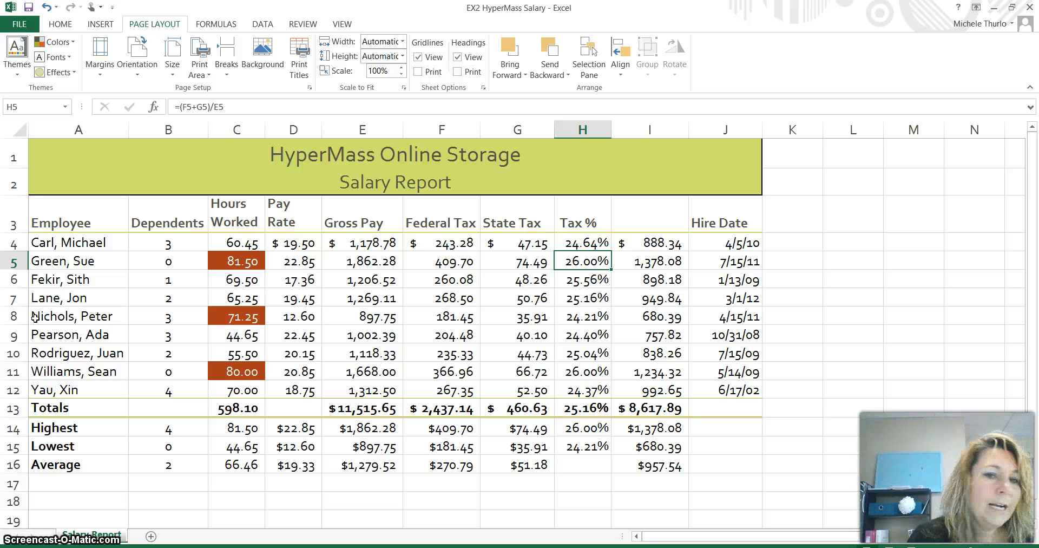
Increase the height of header row 3 so that the three-line Hourly Pay Rate heading fits.
{"action": "left_click", "coordinate": [10, 223]}
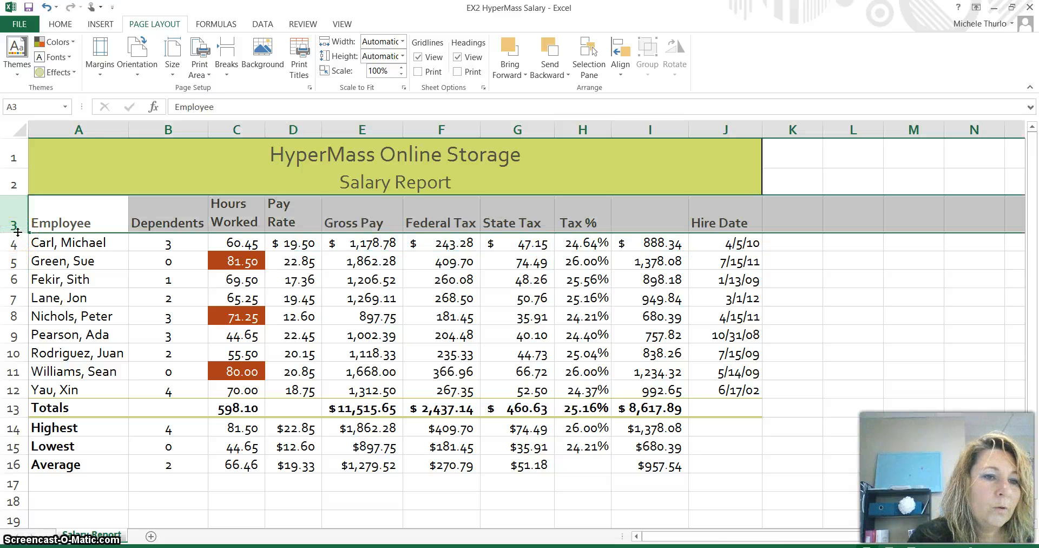
{"action": "left_click_drag", "start_coordinate": [18, 232], "coordinate": [11, 254]}
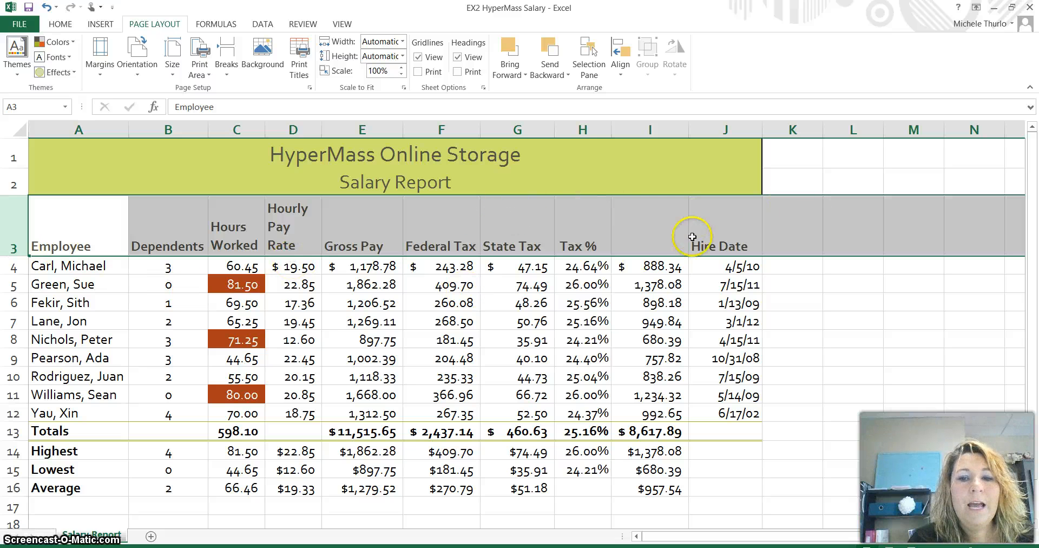
Enter the heading "Net Pay" in the empty cell I3.
{"action": "left_click", "coordinate": [643, 237]}
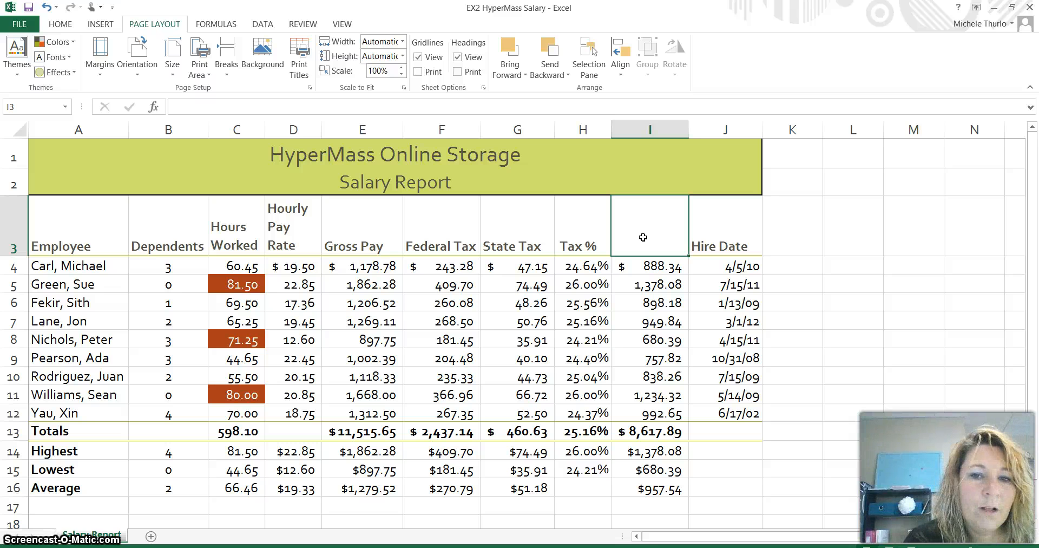
{"action": "type", "text": "Net Py"}
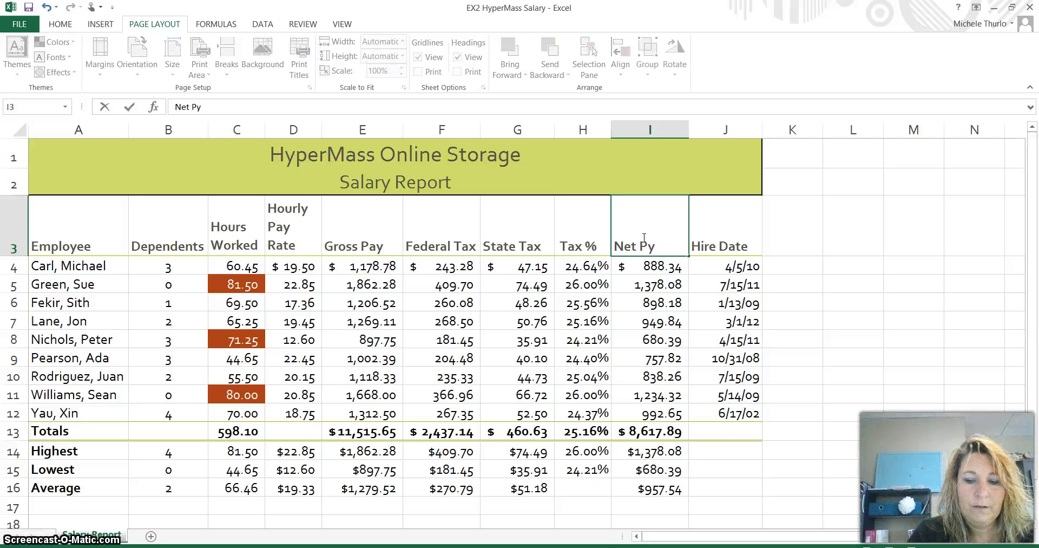
{"action": "key", "text": "BackSpace"}
{"action": "type", "text": "ay"}
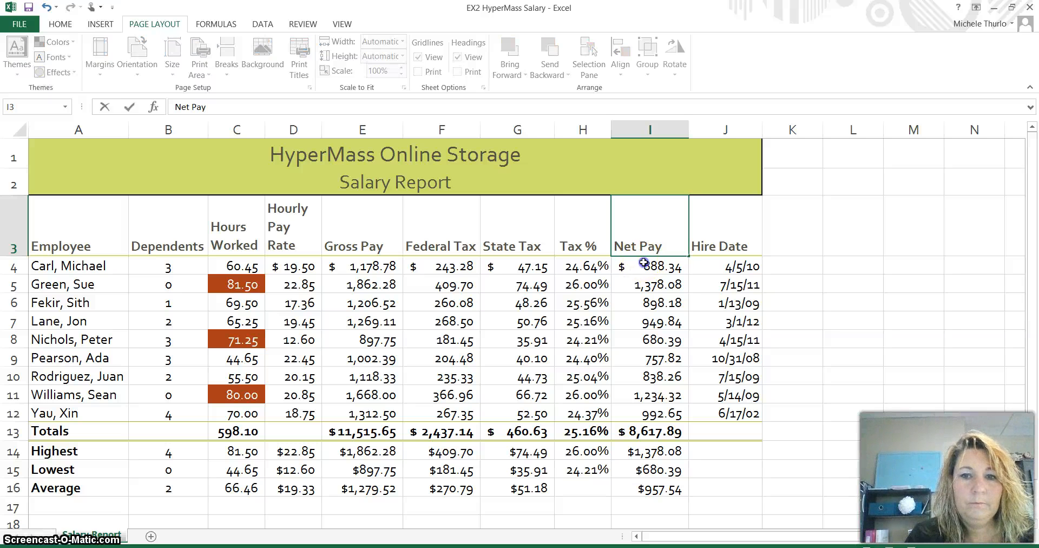
{"action": "left_click", "coordinate": [644, 264]}
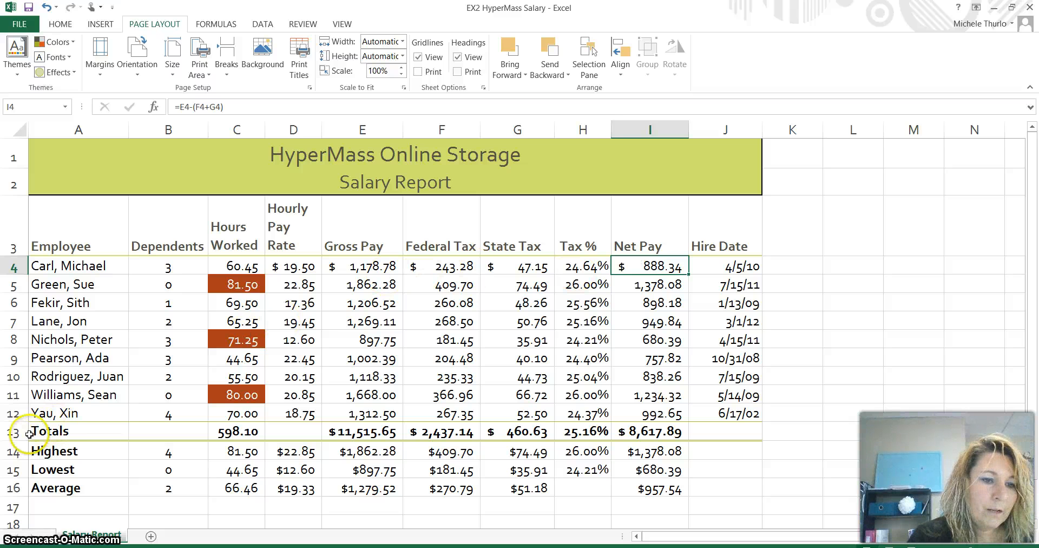
Increase the height of row 14 to add space between the Totals and Highest rows.
{"action": "left_click", "coordinate": [13, 452]}
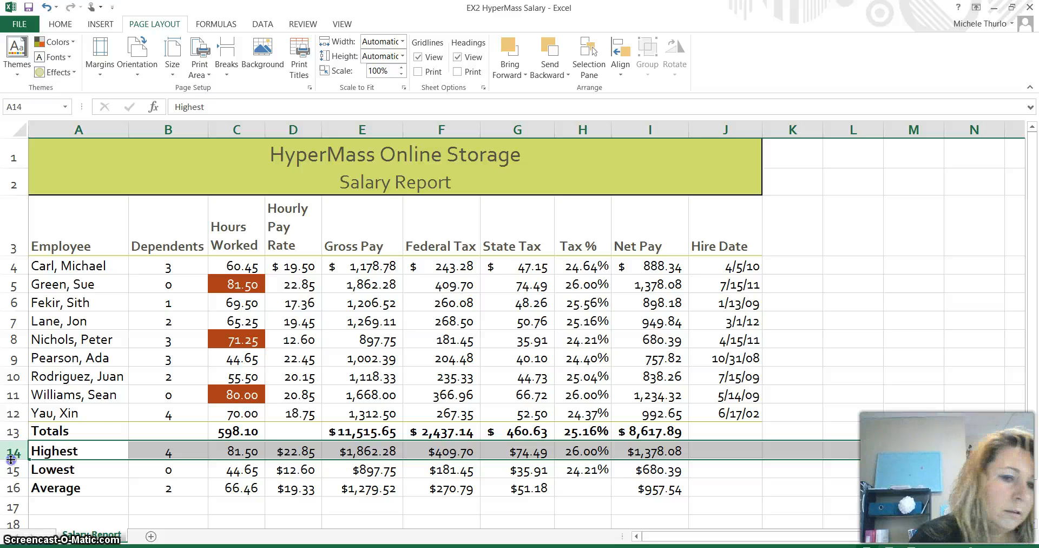
{"action": "left_click_drag", "start_coordinate": [11, 460], "coordinate": [12, 474]}
{"action": "left_click", "coordinate": [887, 299]}
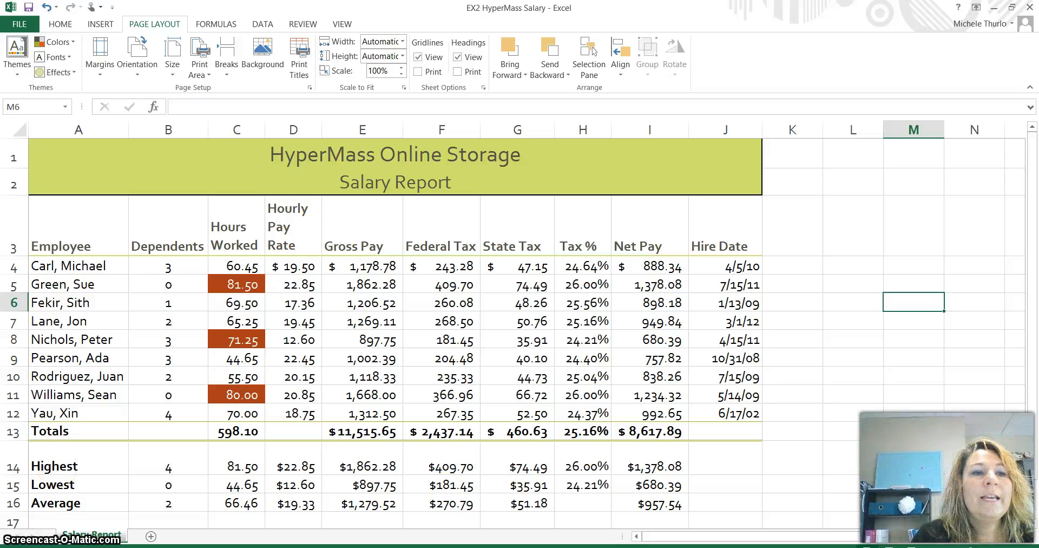
Save the workbook under its current name.
{"action": "left_click", "coordinate": [28, 8]}
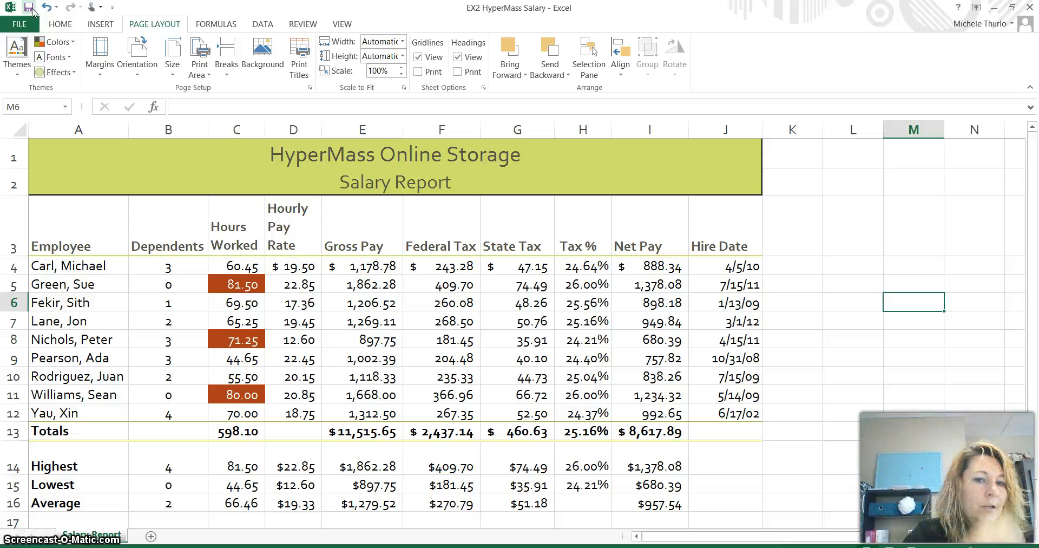
{"action": "left_click", "coordinate": [29, 8]}
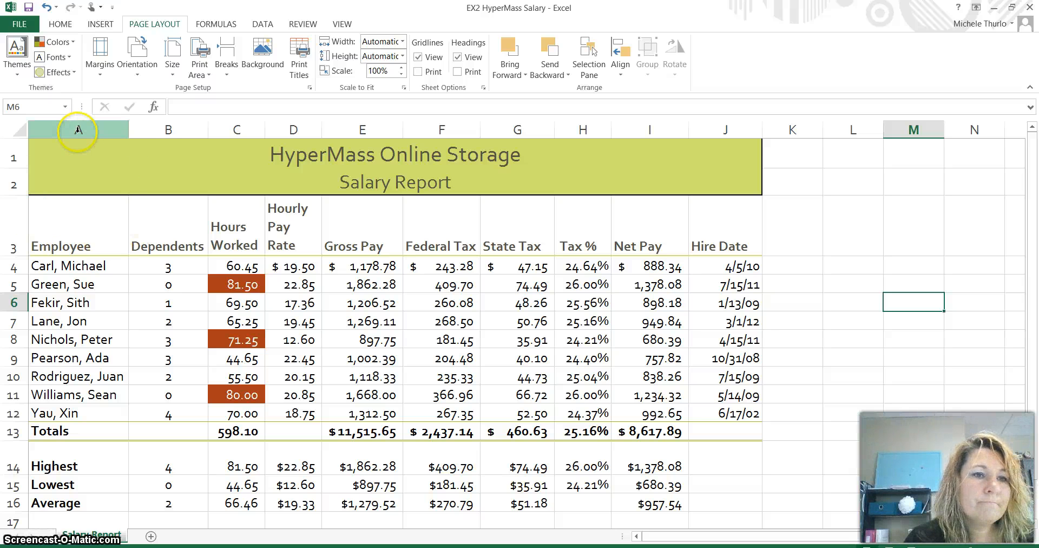
Replace the heading in cell A3 with the deliberately misspelled word "Empolyee".
{"action": "left_click", "coordinate": [69, 216]}
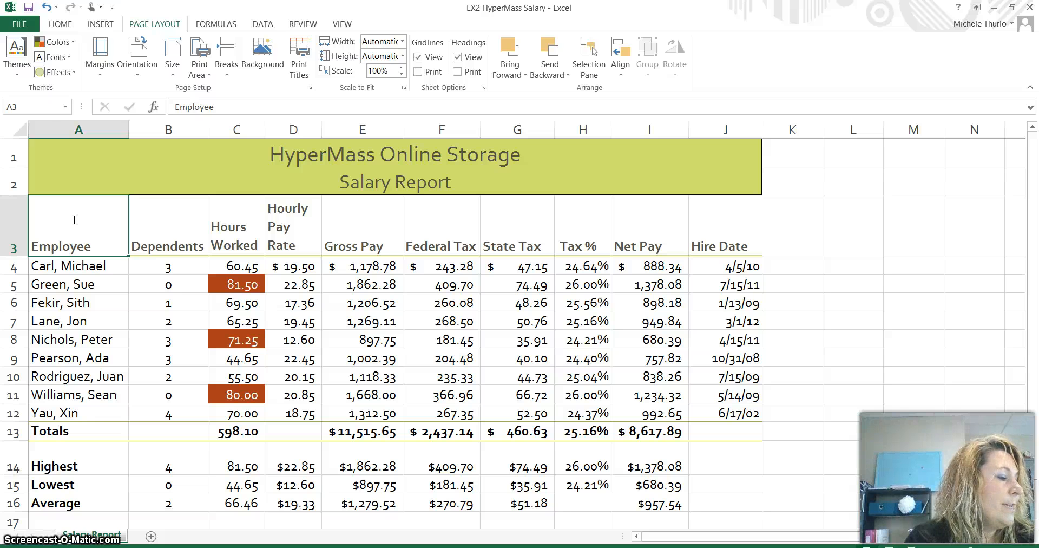
{"action": "type", "text": "Empol"}
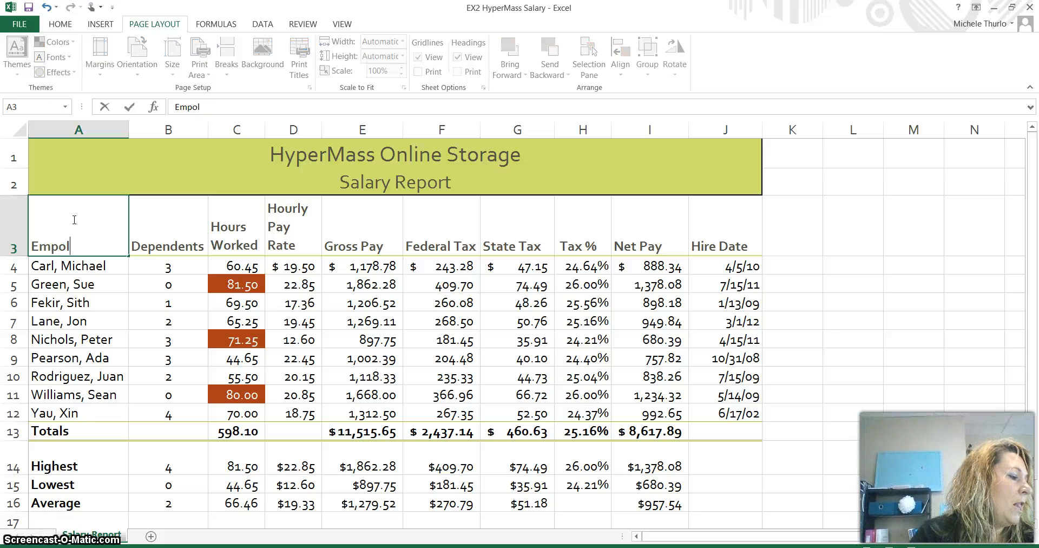
{"action": "type", "text": "yee"}
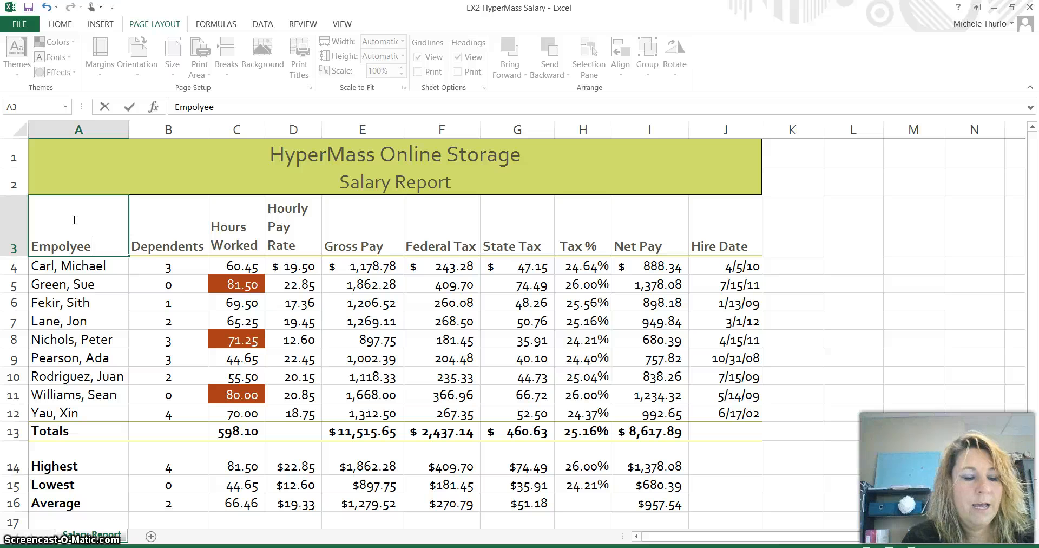
{"action": "key", "text": "Tab"}
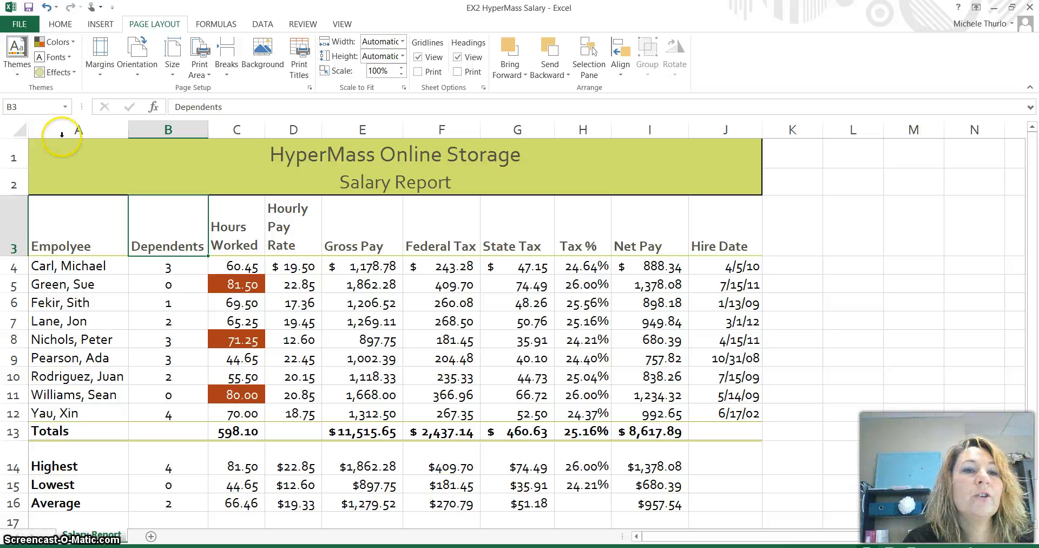
Start a spelling check of the worksheet from cell B3 and ignore all occurrences of the flagged employee names.
{"action": "left_click", "coordinate": [302, 25]}
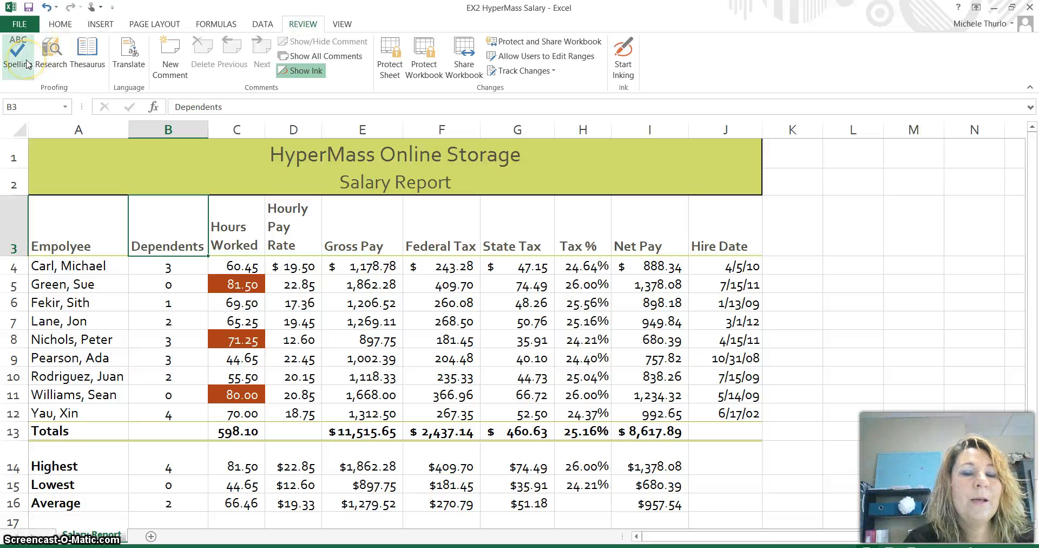
{"action": "left_click", "coordinate": [18, 55]}
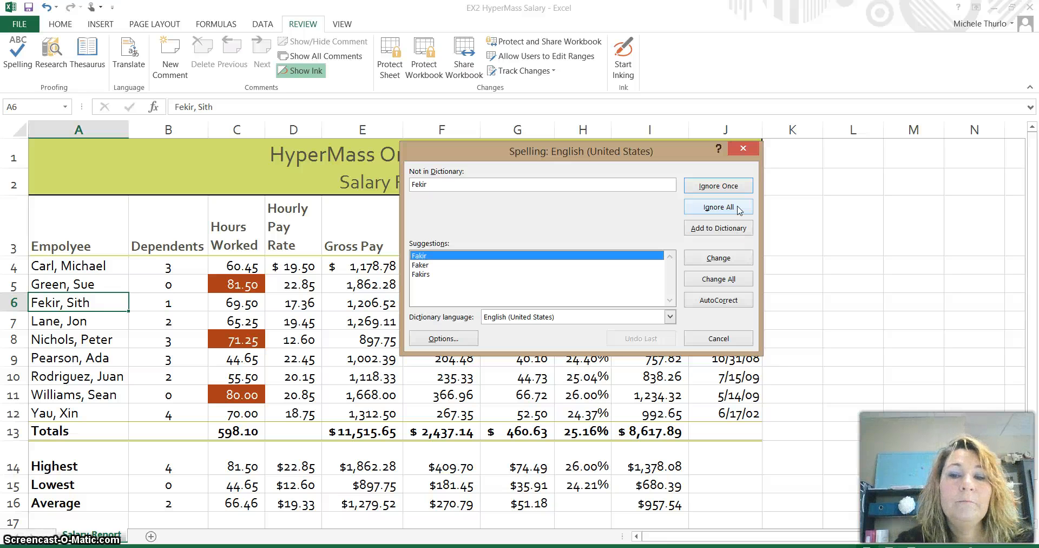
{"action": "left_click", "coordinate": [718, 208]}
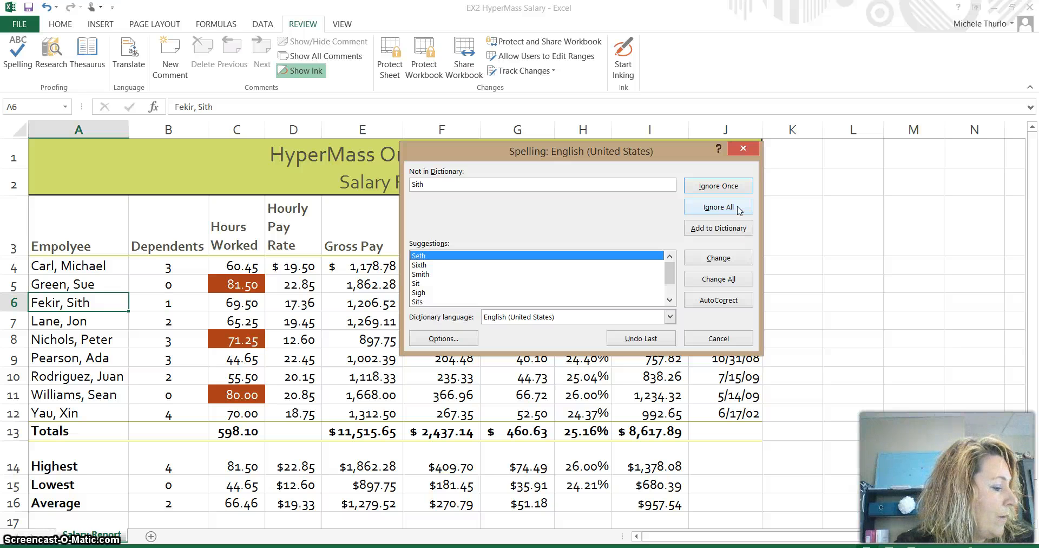
{"action": "left_click", "coordinate": [739, 210]}
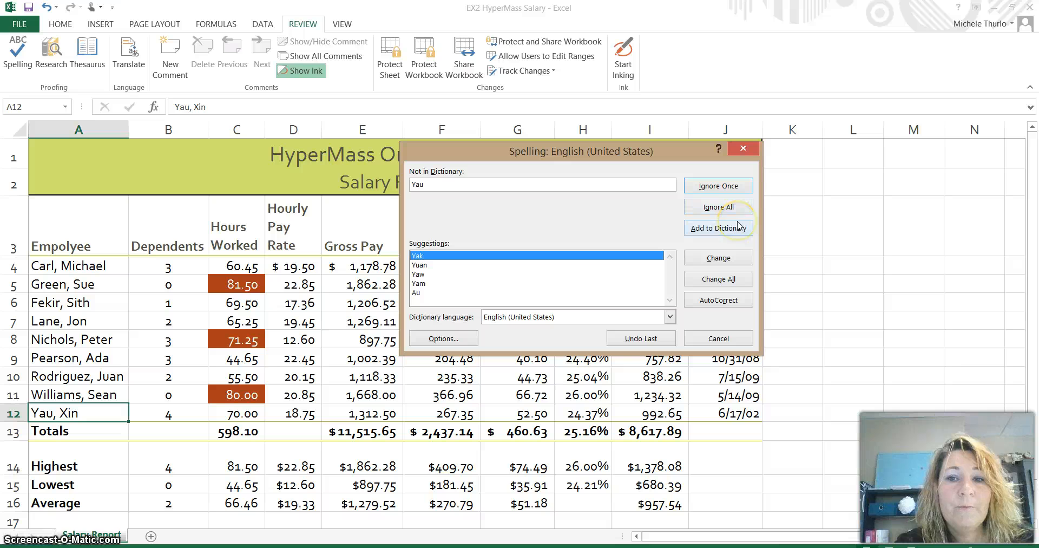
{"action": "left_click", "coordinate": [737, 208]}
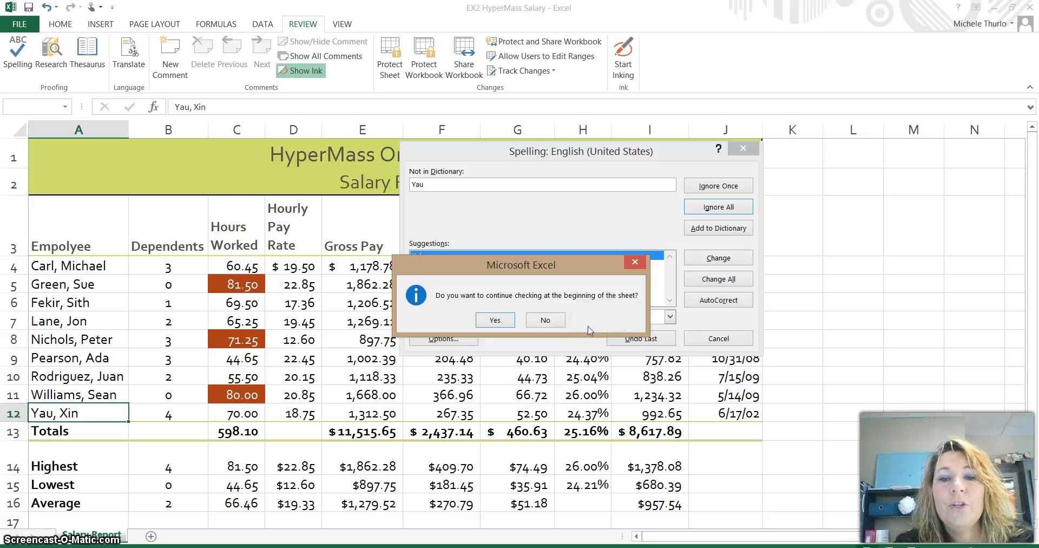
Continue the spelling check from the beginning of the sheet, ignoring all "HyperMass" and changing "Empolyee" to "Employee".
{"action": "left_click", "coordinate": [495, 320]}
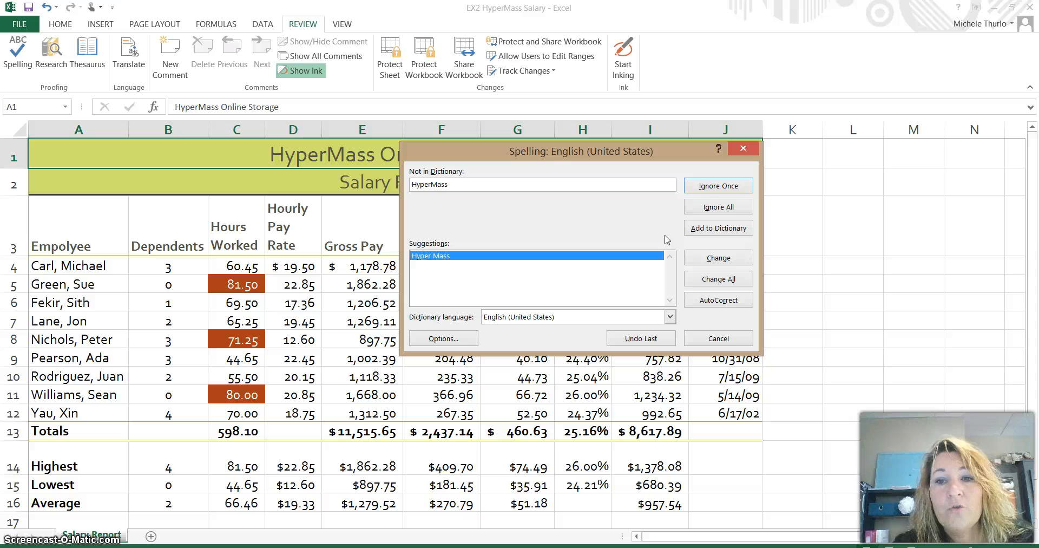
{"action": "left_click", "coordinate": [731, 211]}
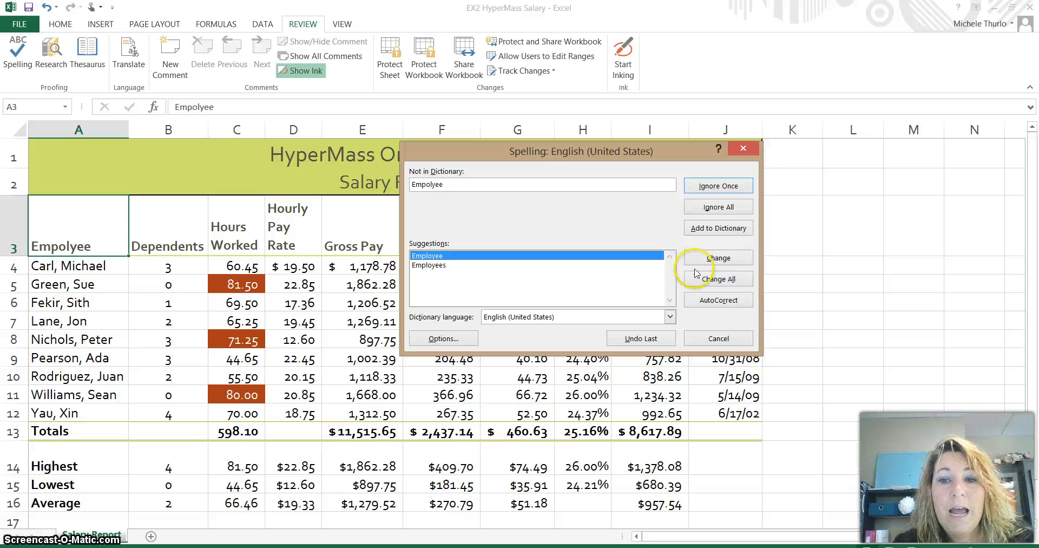
{"action": "left_click", "coordinate": [730, 264]}
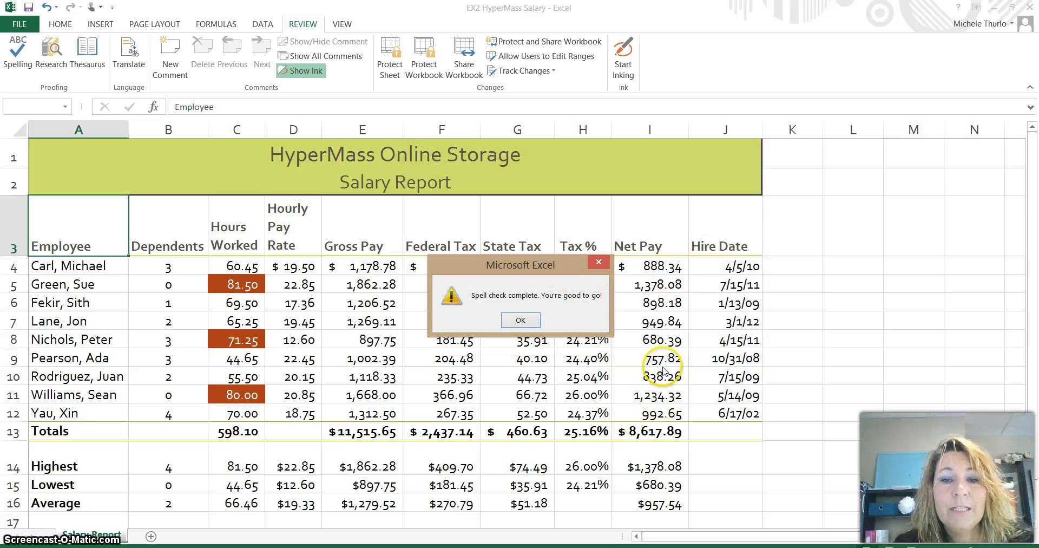
{"action": "left_click", "coordinate": [520, 320]}
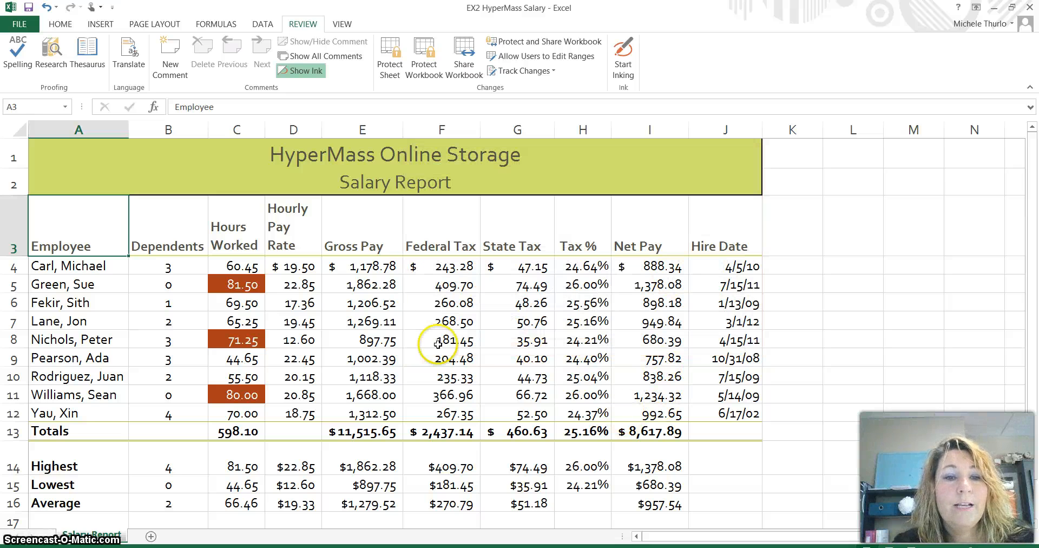
{"action": "left_click", "coordinate": [390, 304]}
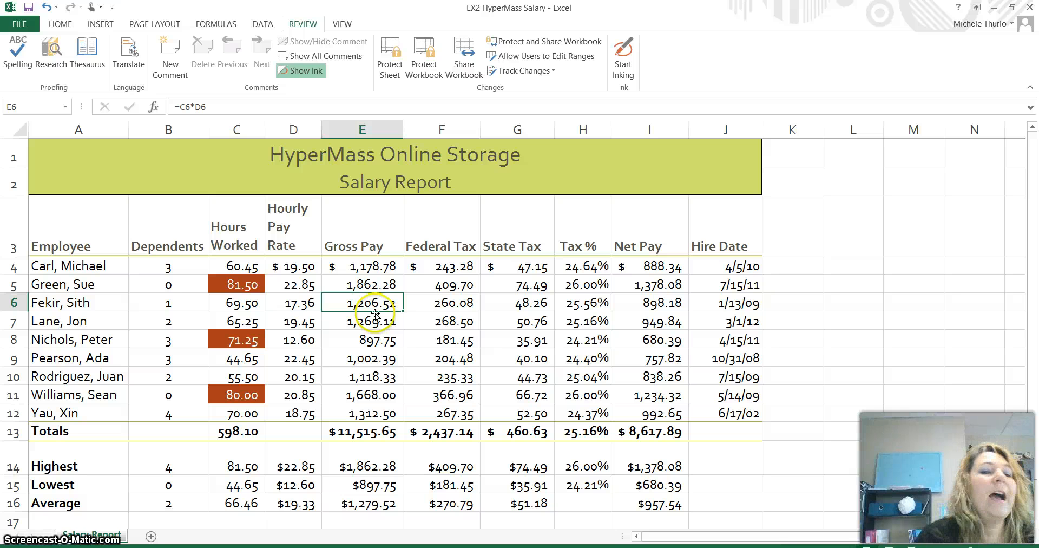
{"action": "left_click", "coordinate": [378, 358]}
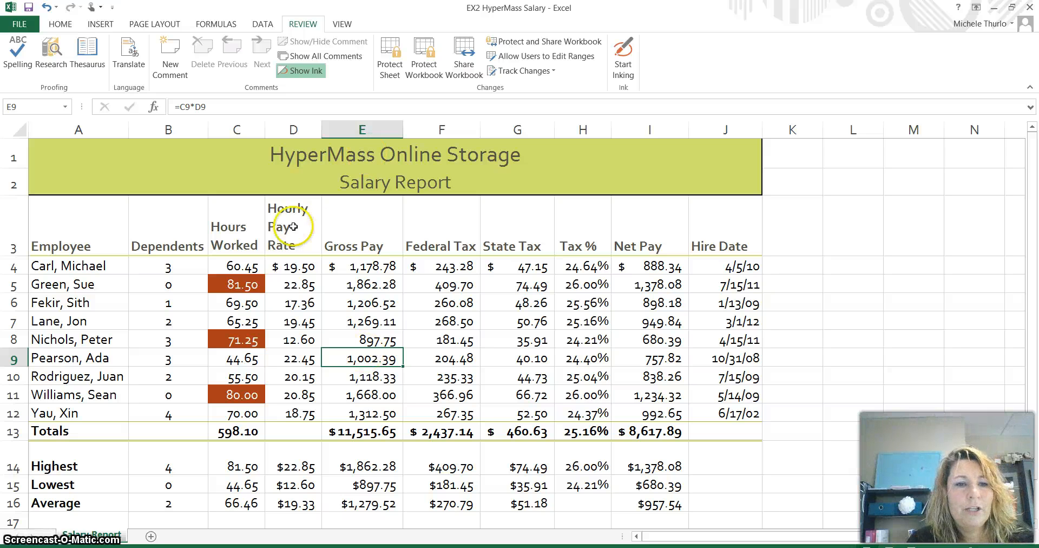
{"action": "left_click", "coordinate": [320, 226]}
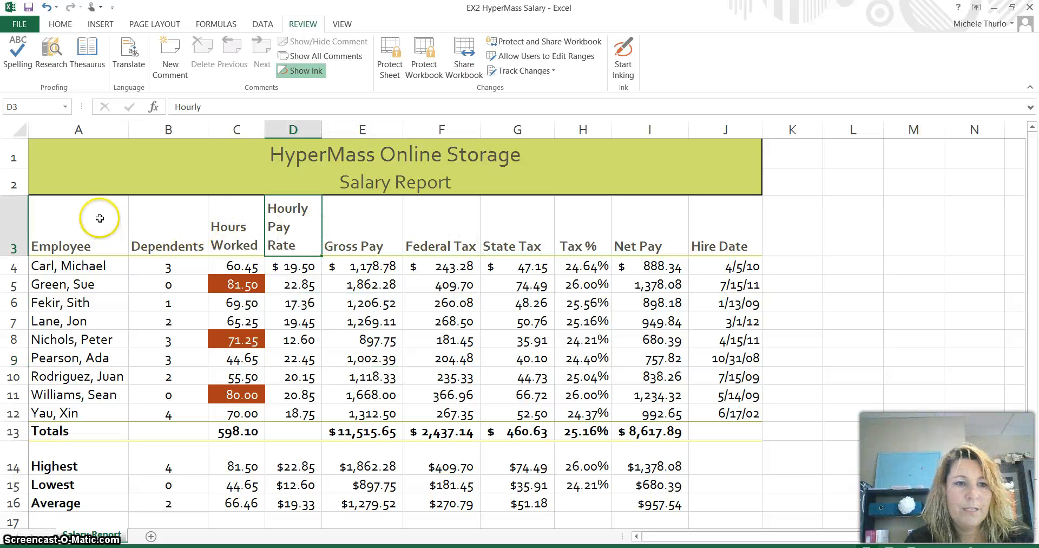
Center the column headings in A3:J3 horizontally.
{"action": "left_click", "coordinate": [95, 219]}
{"action": "left_click_drag", "start_coordinate": [238, 236], "coordinate": [703, 239]}
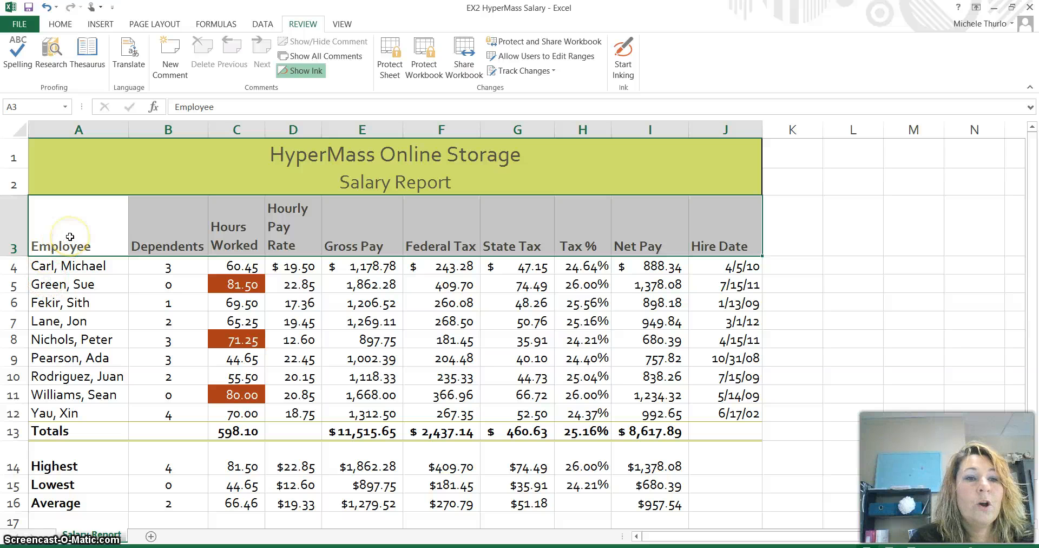
{"action": "left_click", "coordinate": [53, 25]}
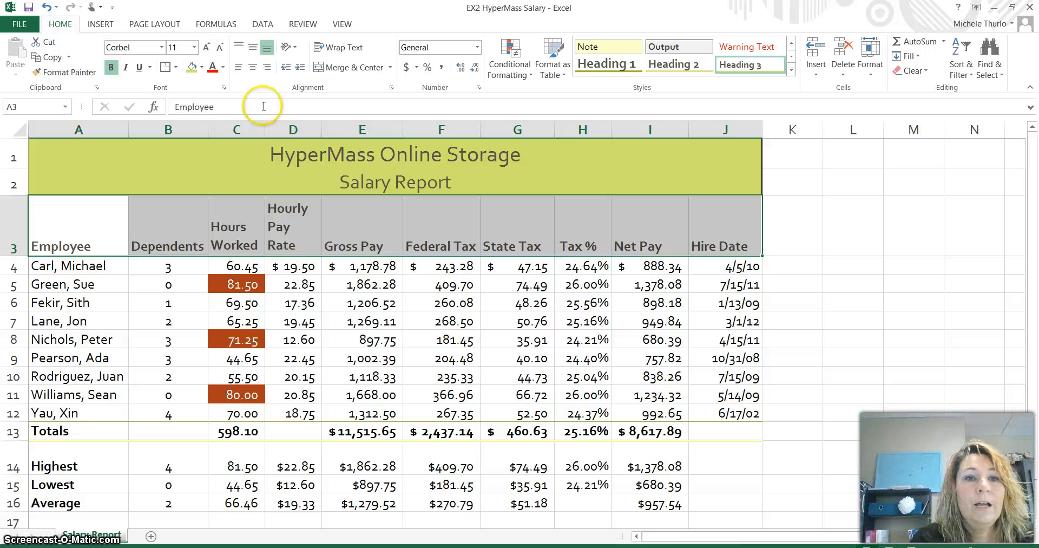
{"action": "left_click", "coordinate": [252, 67]}
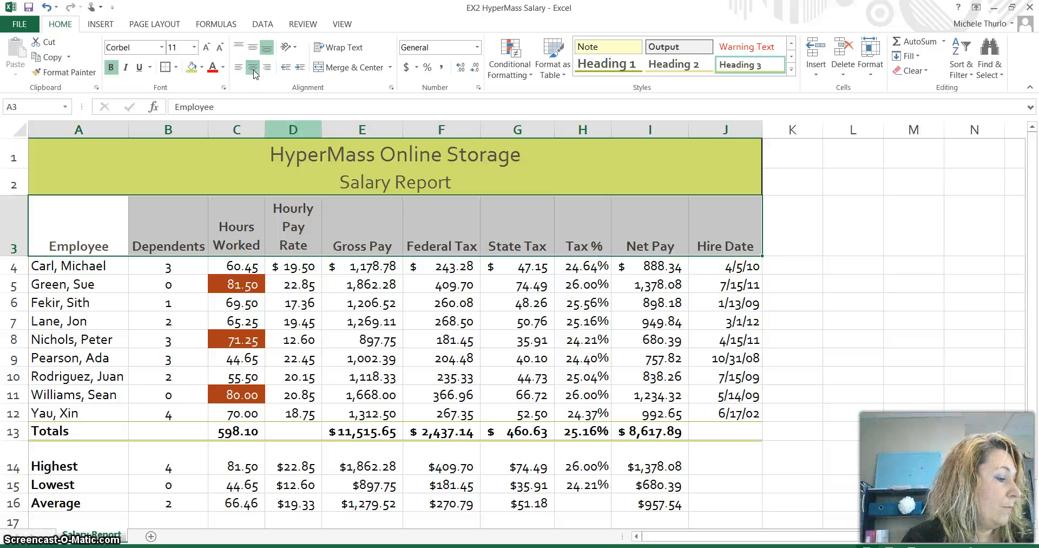
{"action": "left_click", "coordinate": [412, 321]}
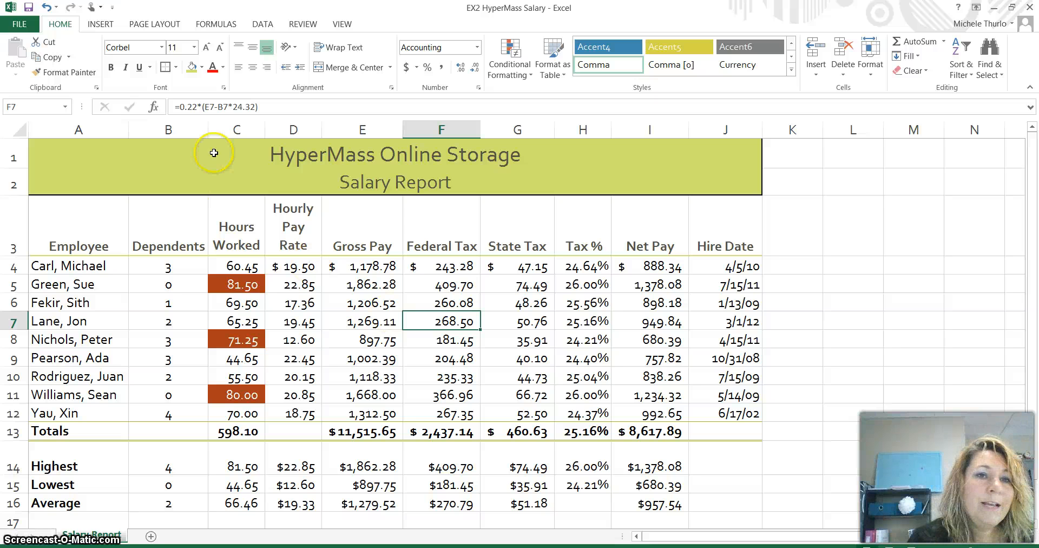
Set the worksheet's page margins to the Narrow preset.
{"action": "left_click", "coordinate": [174, 29]}
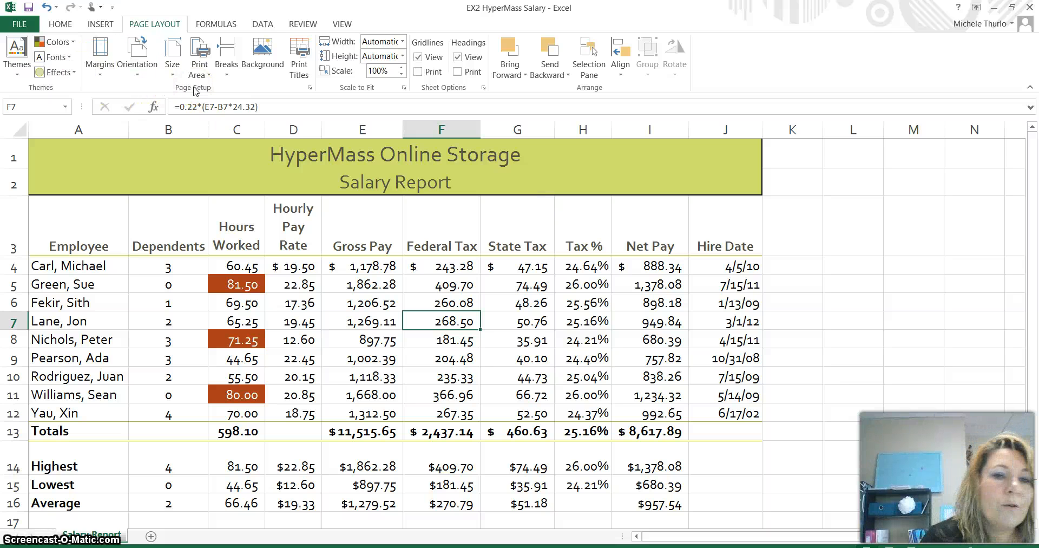
{"action": "left_click", "coordinate": [101, 71]}
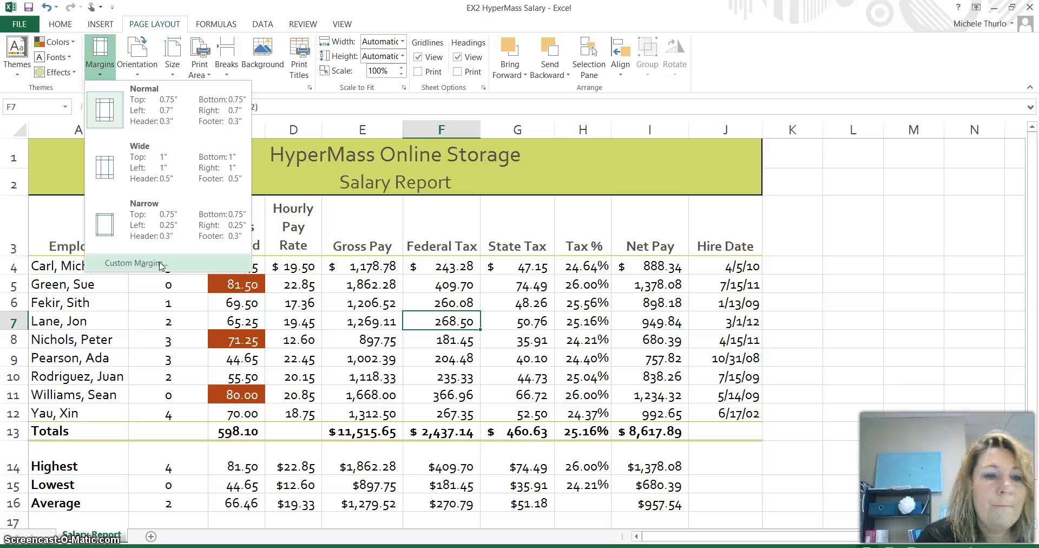
{"action": "left_click", "coordinate": [151, 233]}
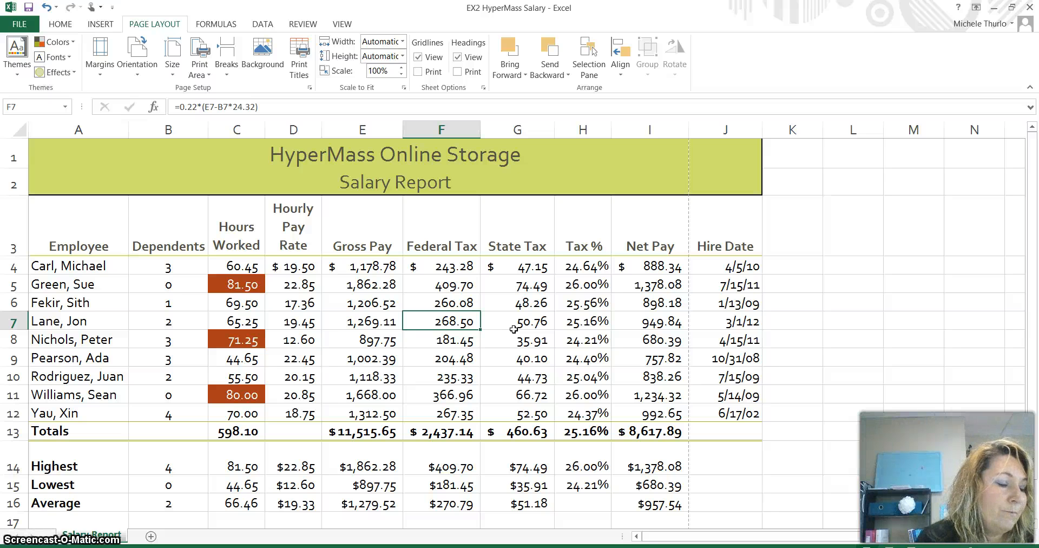
{"action": "left_click", "coordinate": [90, 308]}
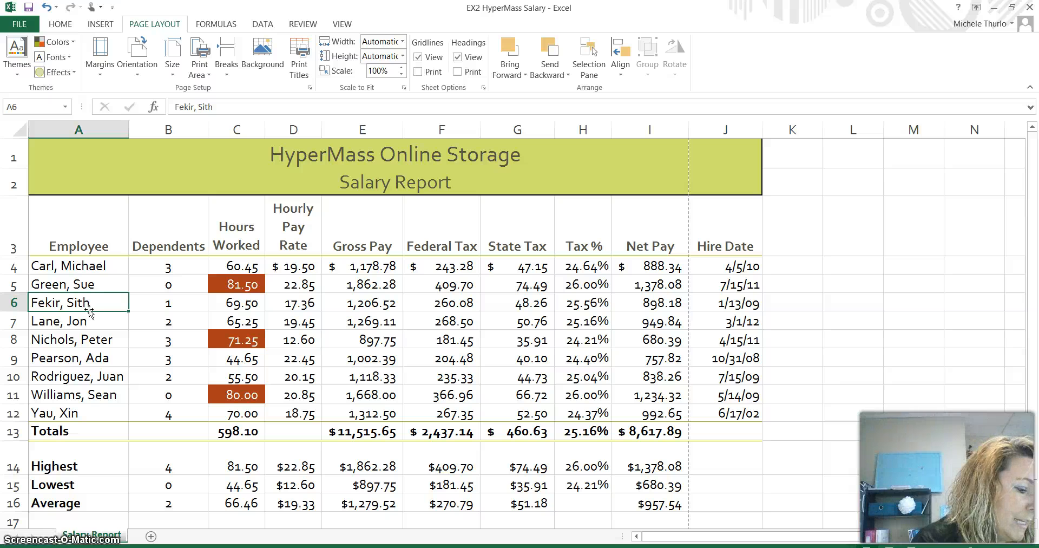
{"action": "left_click", "coordinate": [54, 167]}
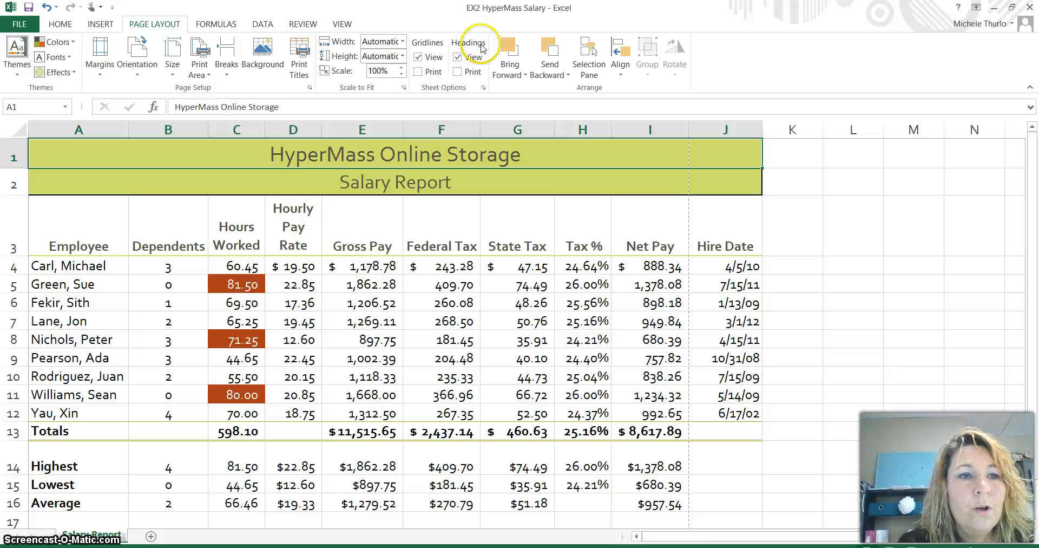
{"action": "left_click", "coordinate": [853, 225]}
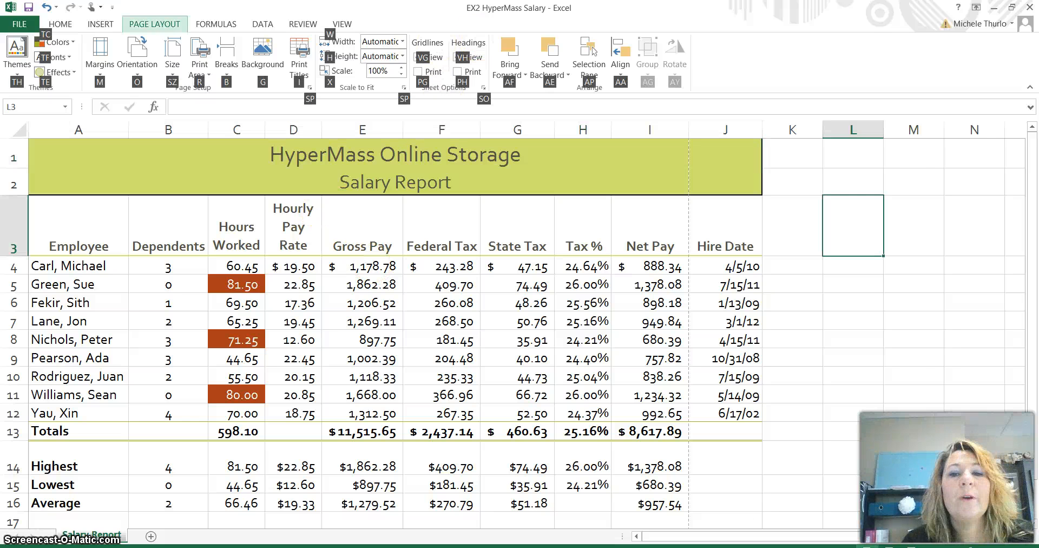
{"action": "key", "text": "alt"}
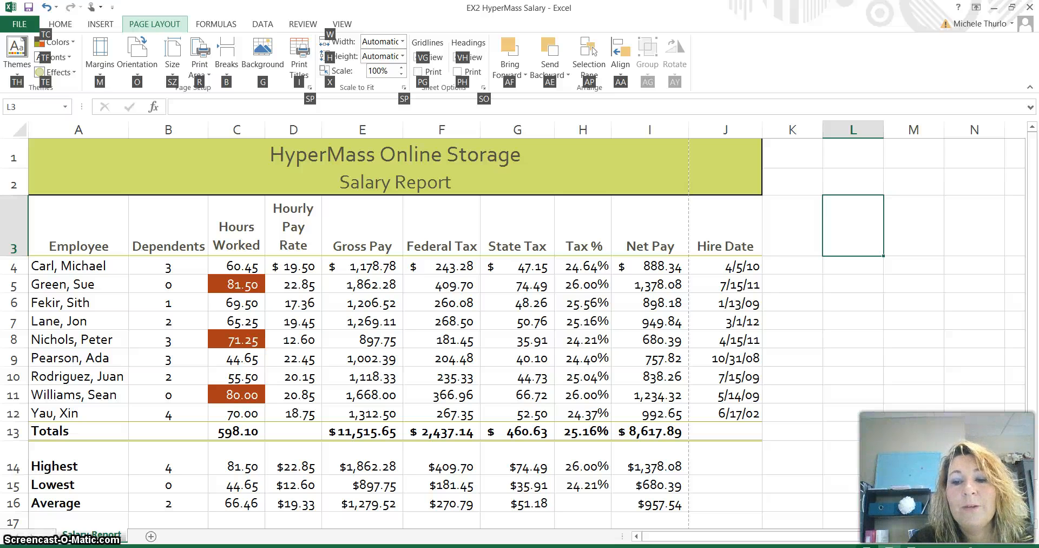
Switch to Page Layout view and enter the officer's full name with "Chief Financial Officer" on a second line in the center header section.
{"action": "left_click", "coordinate": [890, 546]}
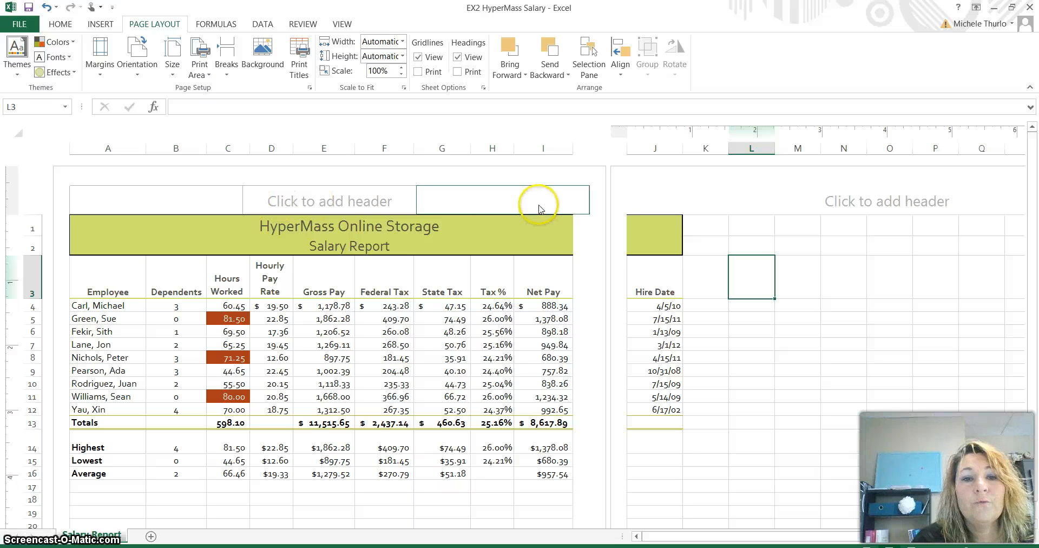
{"action": "left_click", "coordinate": [326, 202]}
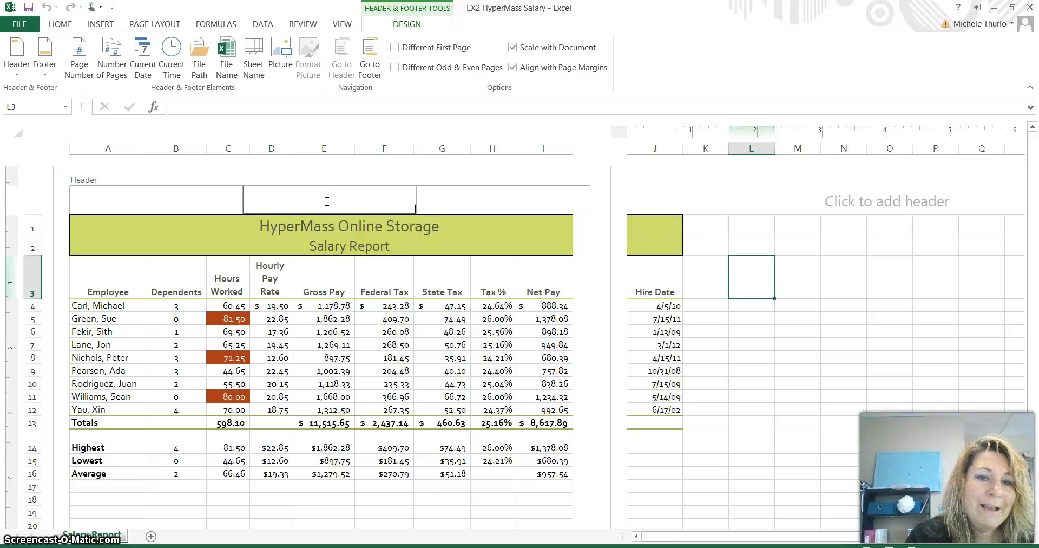
{"action": "type", "text": "John Simon"}
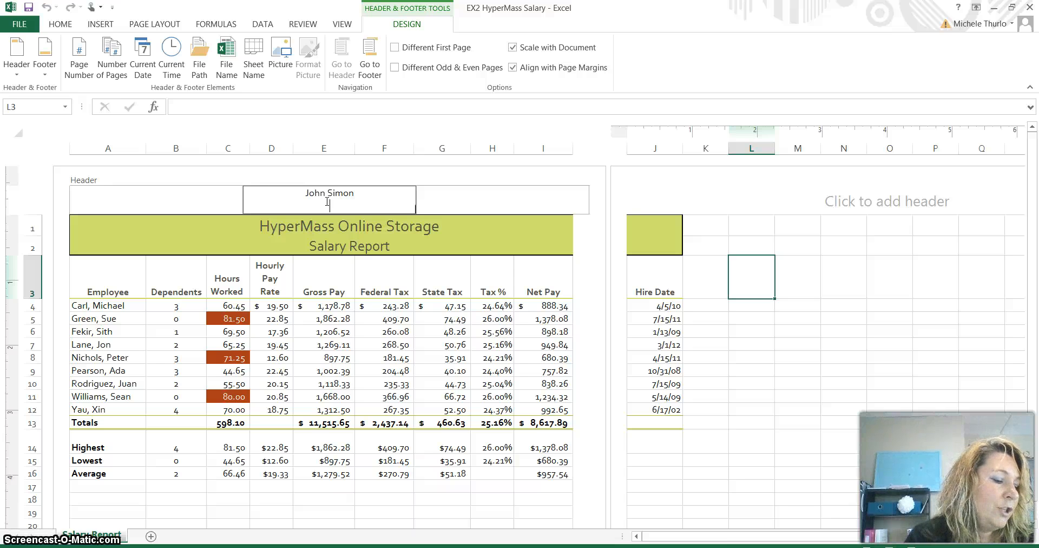
{"action": "type", "text": "Chief Fin"}
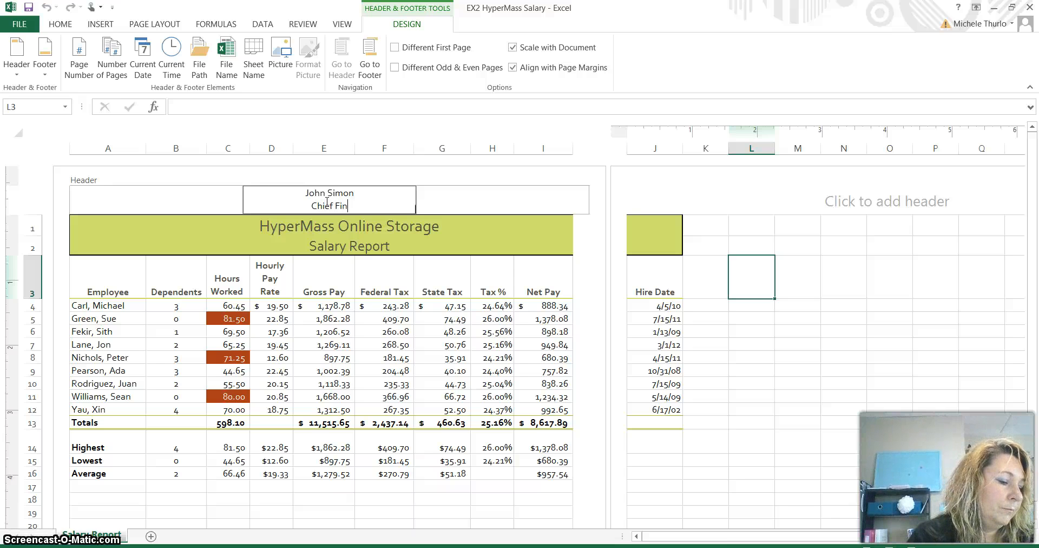
{"action": "type", "text": "ancial Officer"}
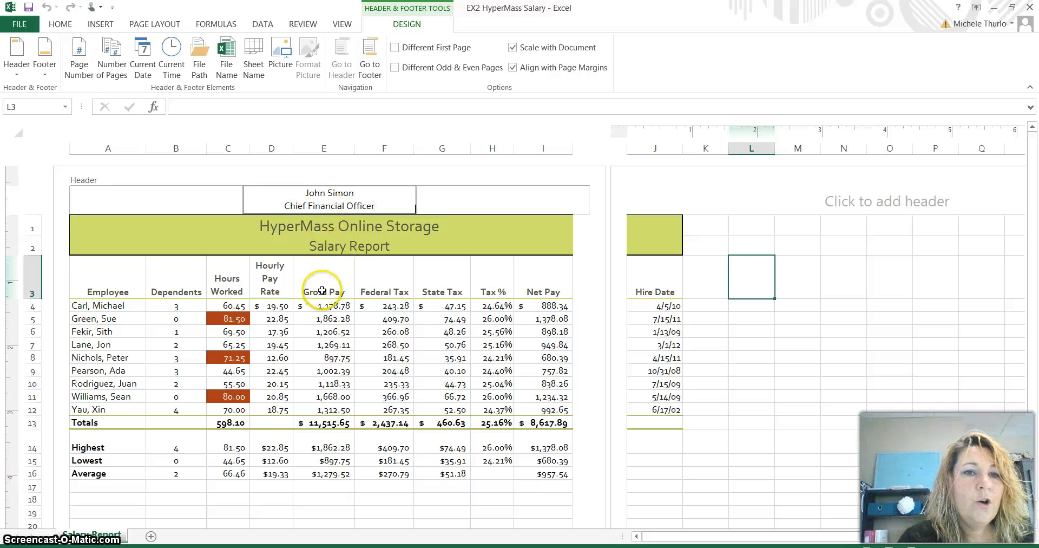
{"action": "left_click", "coordinate": [322, 291]}
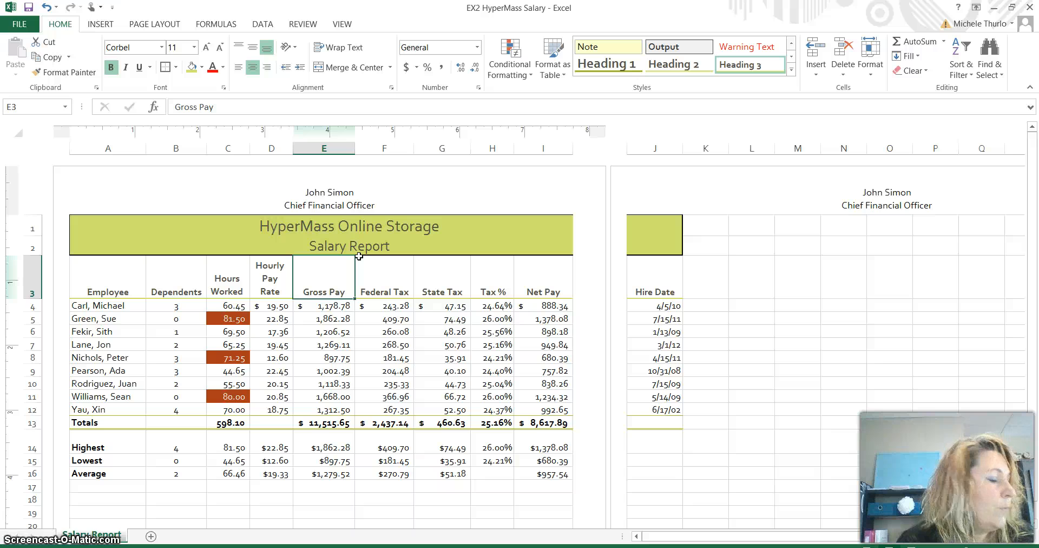
Change the page orientation to Landscape.
{"action": "left_click", "coordinate": [170, 28]}
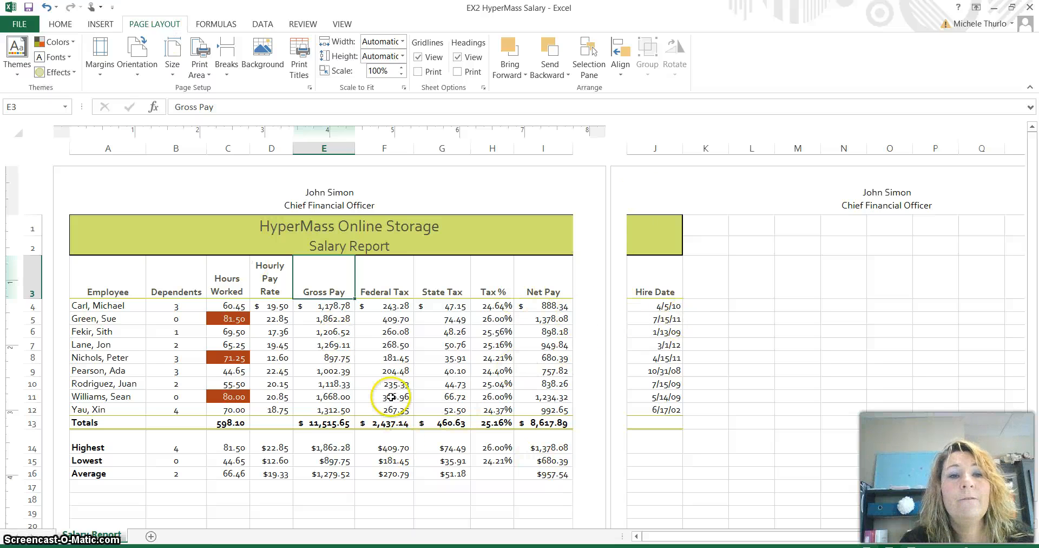
{"action": "left_click", "coordinate": [147, 71]}
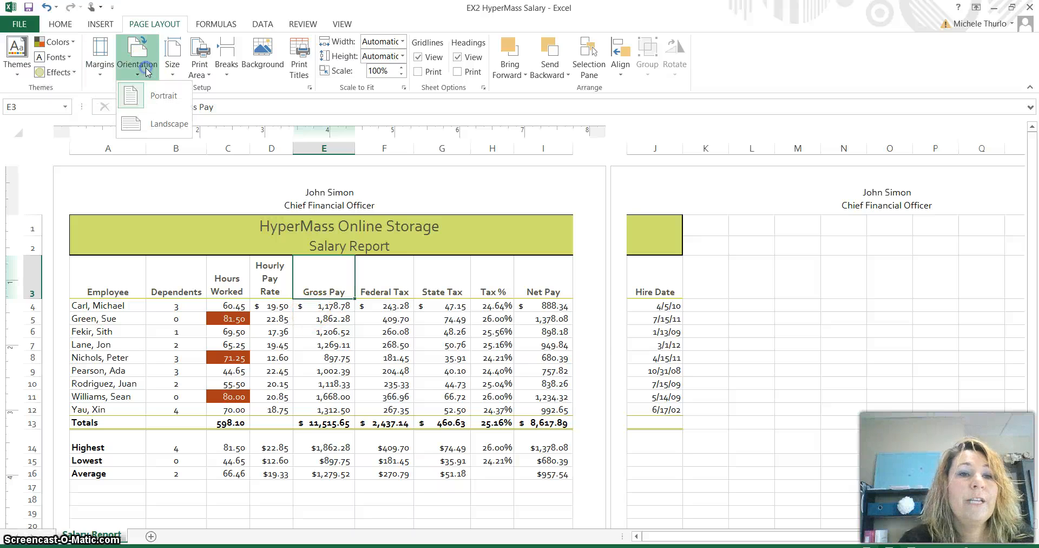
{"action": "left_click", "coordinate": [153, 126]}
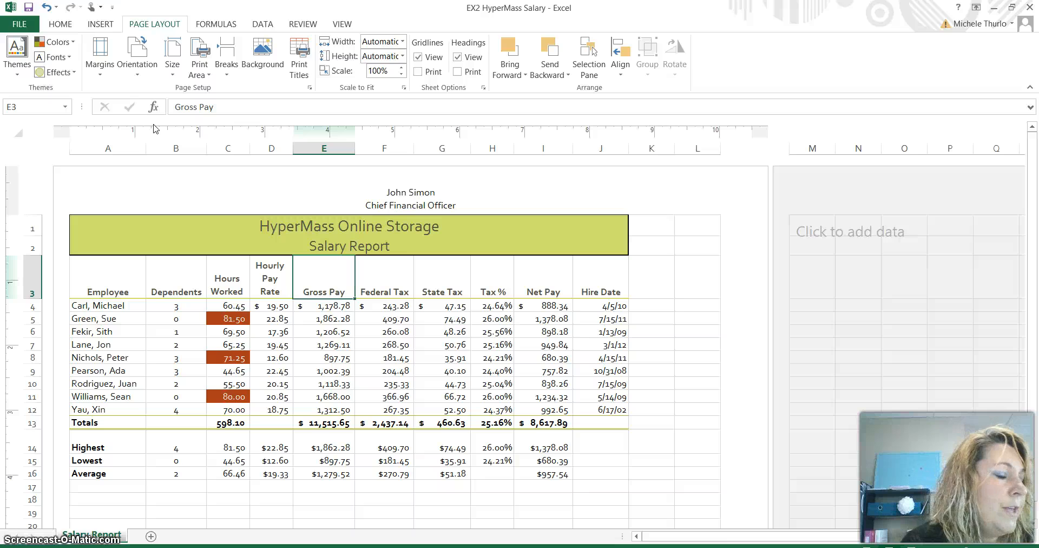
Check the salary report in the print preview and return to the worksheet.
{"action": "left_click", "coordinate": [36, 24]}
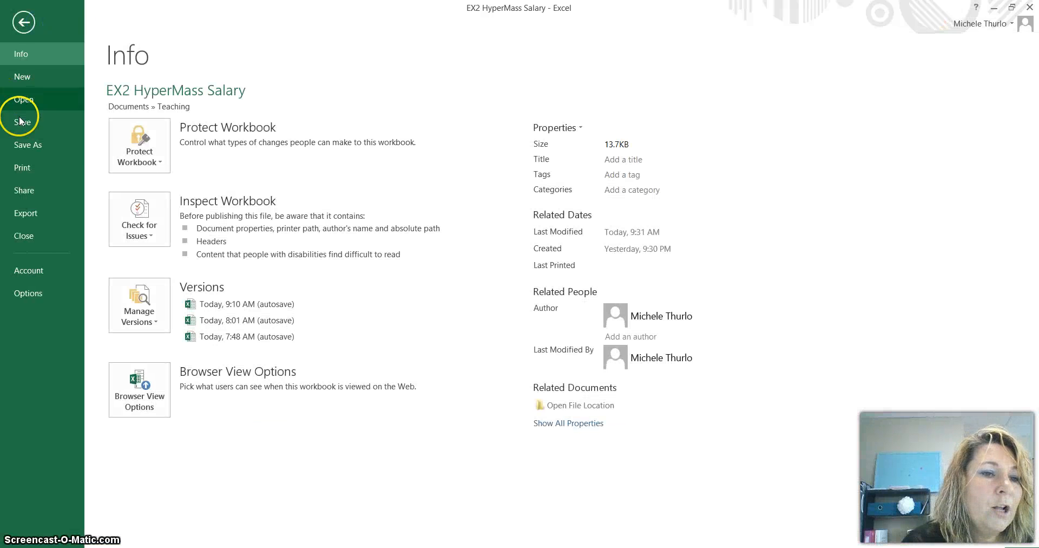
{"action": "left_click", "coordinate": [40, 176]}
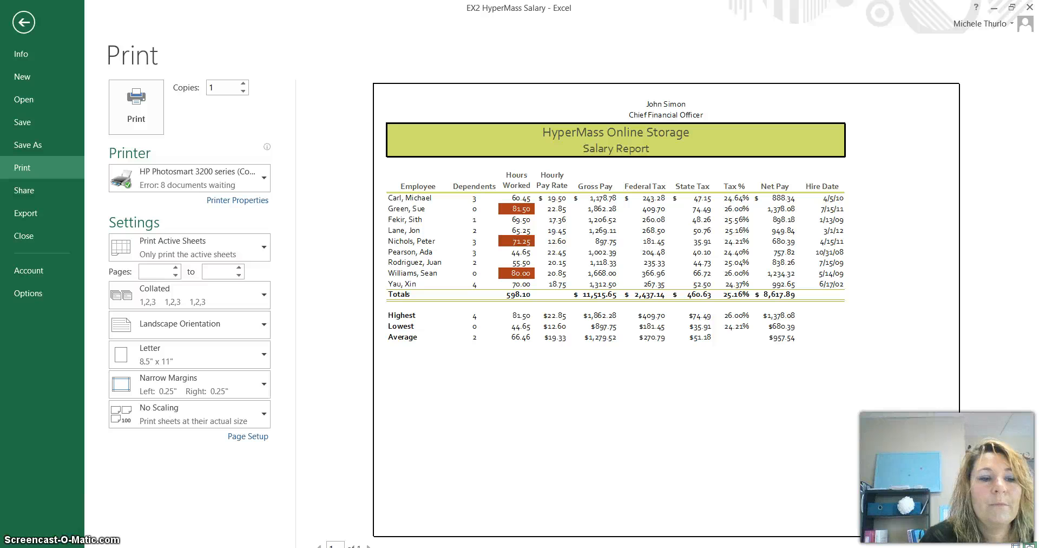
{"action": "left_click", "coordinate": [21, 22]}
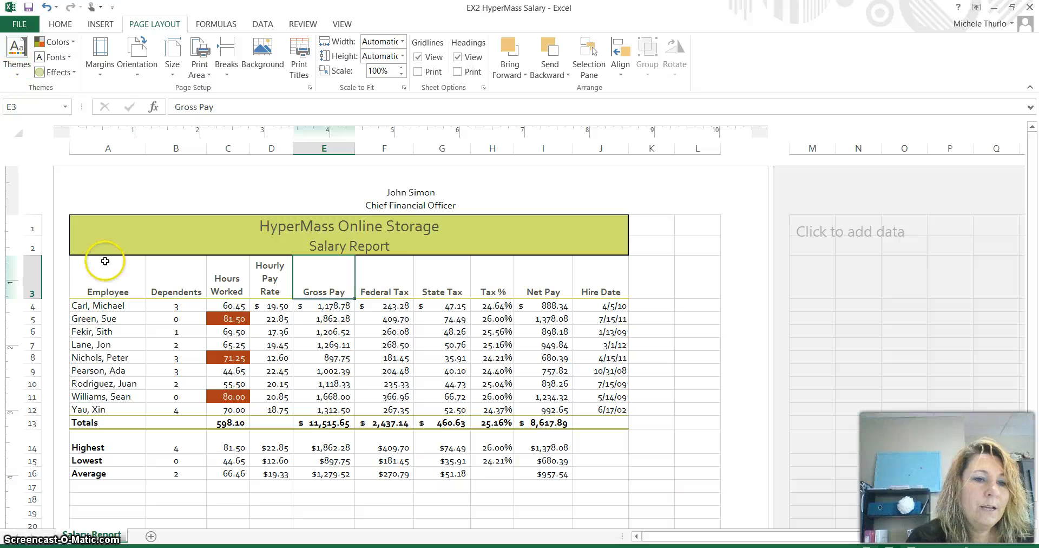
Select cells A3:E16, set the print settings to Print Selection, and return to the worksheet after checking the preview.
{"action": "left_click", "coordinate": [96, 277]}
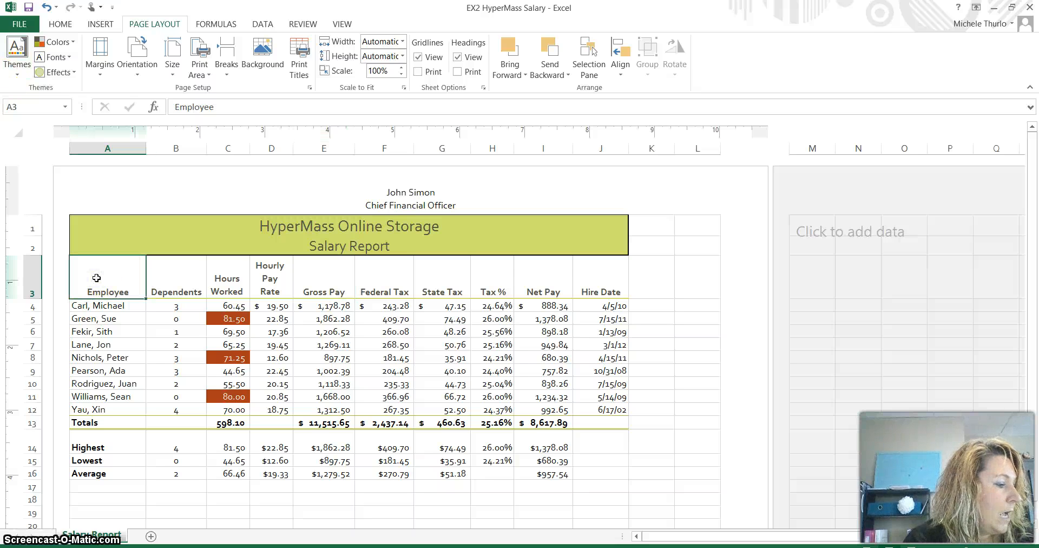
{"action": "left_click_drag", "start_coordinate": [97, 277], "coordinate": [313, 472]}
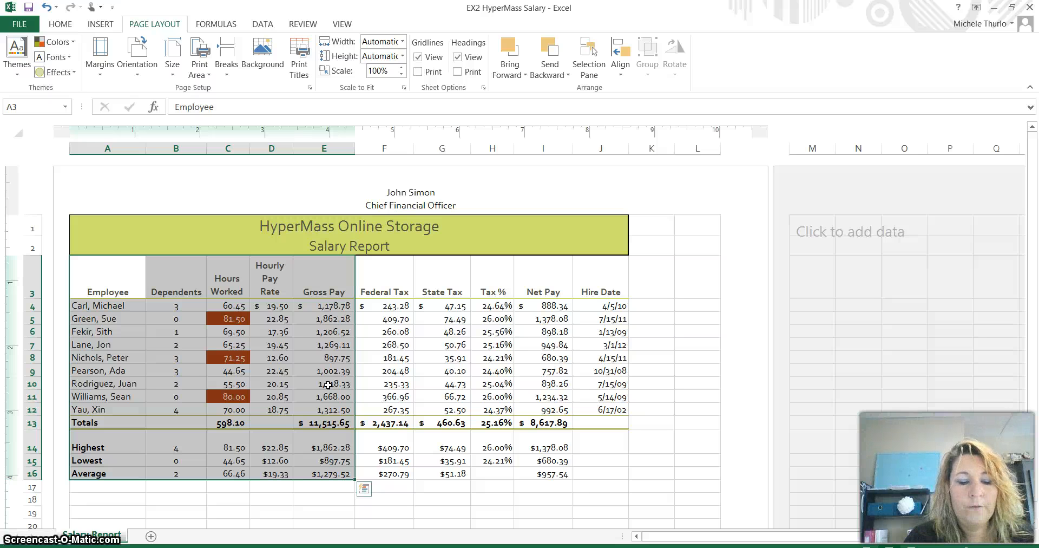
{"action": "key", "text": "alt+p"}
{"action": "key", "text": "p"}
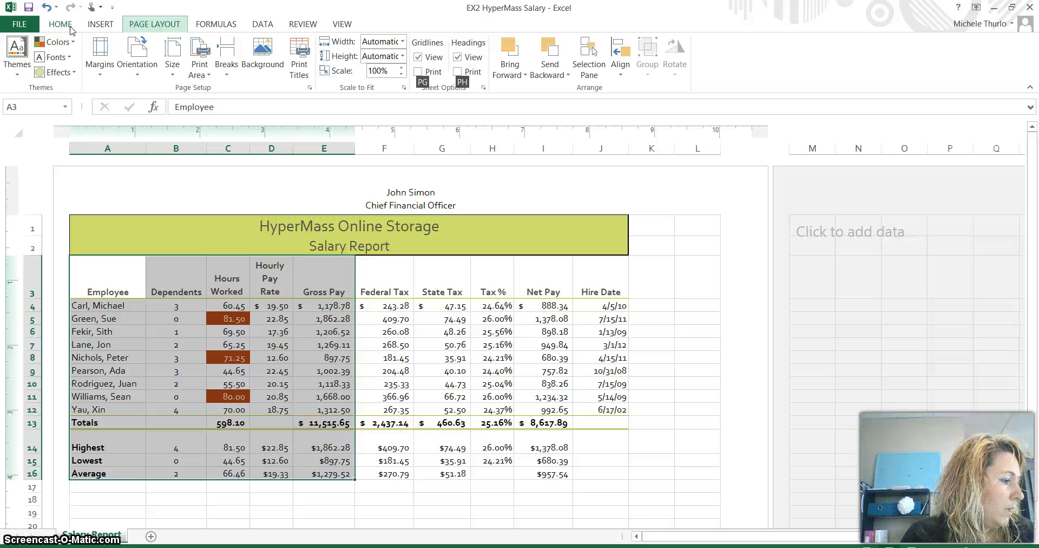
{"action": "left_click", "coordinate": [33, 24]}
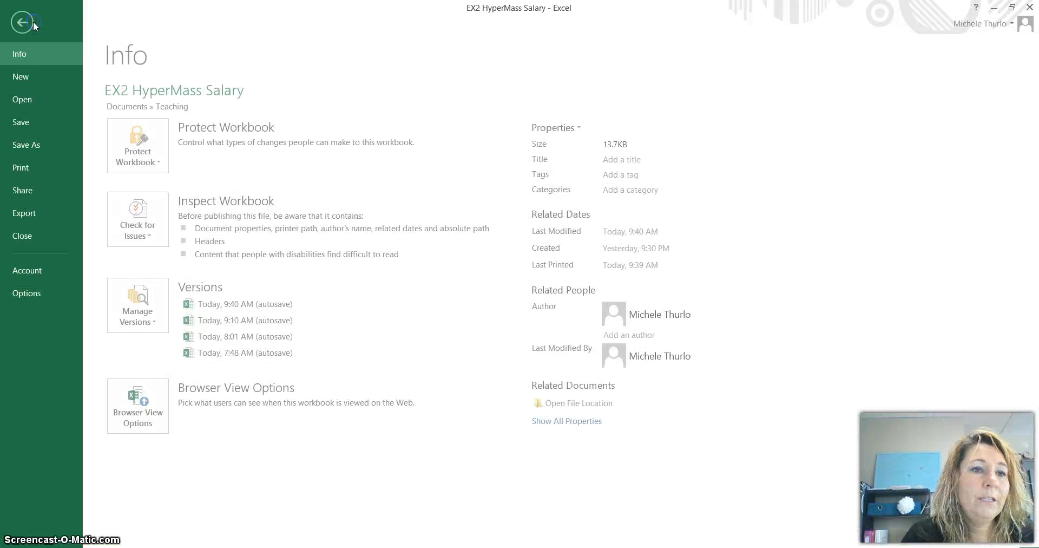
{"action": "left_click", "coordinate": [41, 171]}
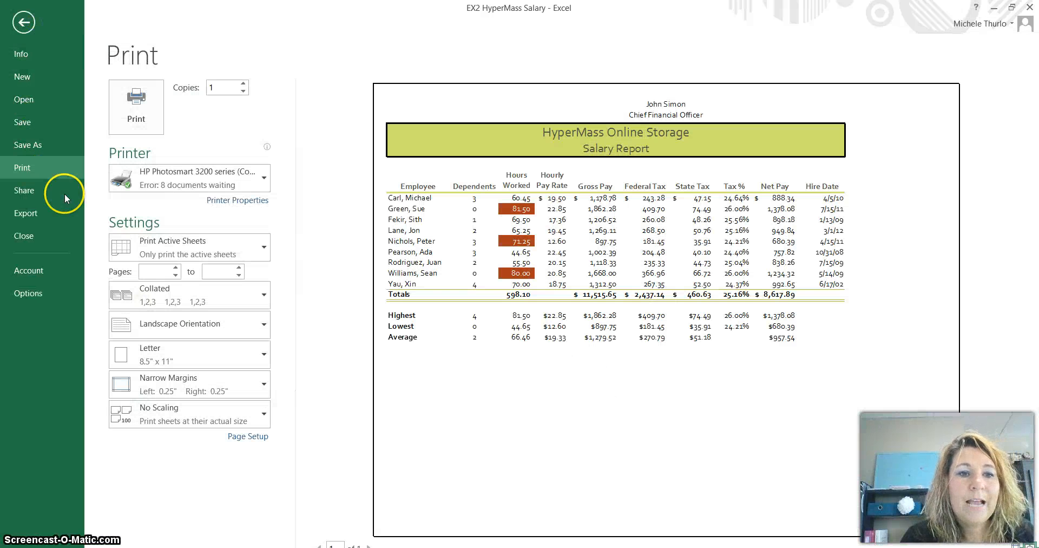
{"action": "left_click", "coordinate": [247, 261]}
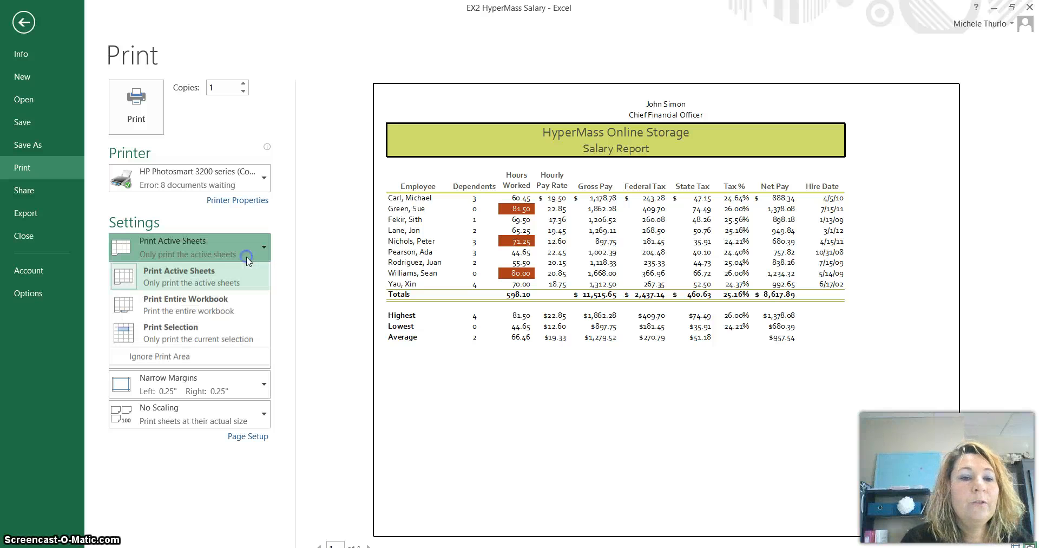
{"action": "left_click", "coordinate": [223, 348]}
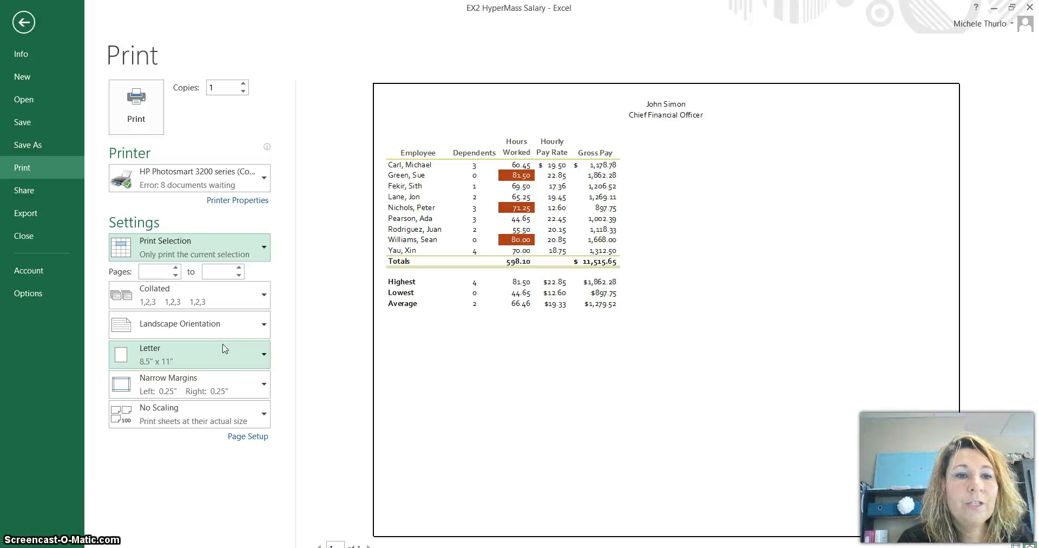
{"action": "left_click", "coordinate": [22, 24]}
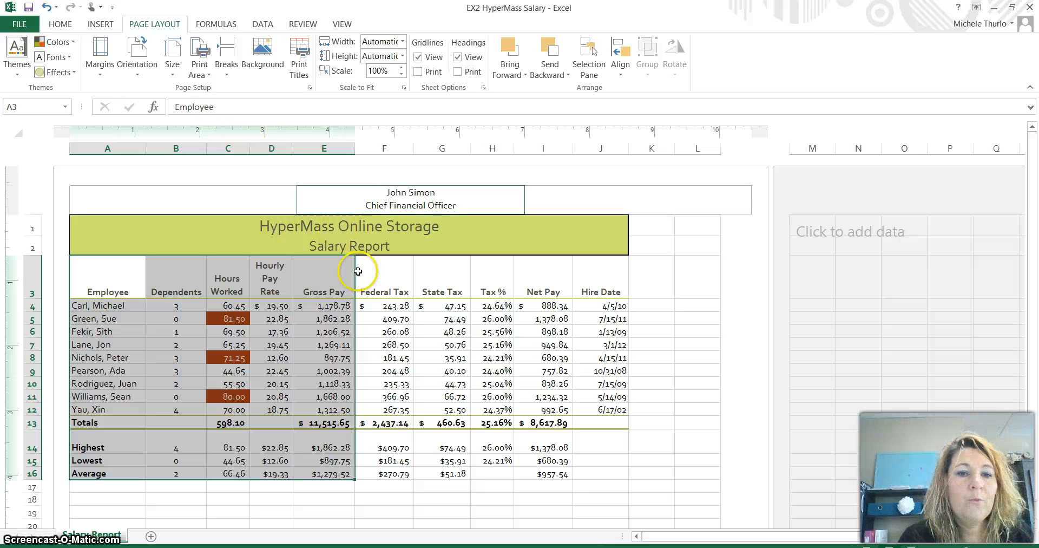
Clear the range selection and display the worksheet's formulas instead of their values.
{"action": "left_click", "coordinate": [408, 303]}
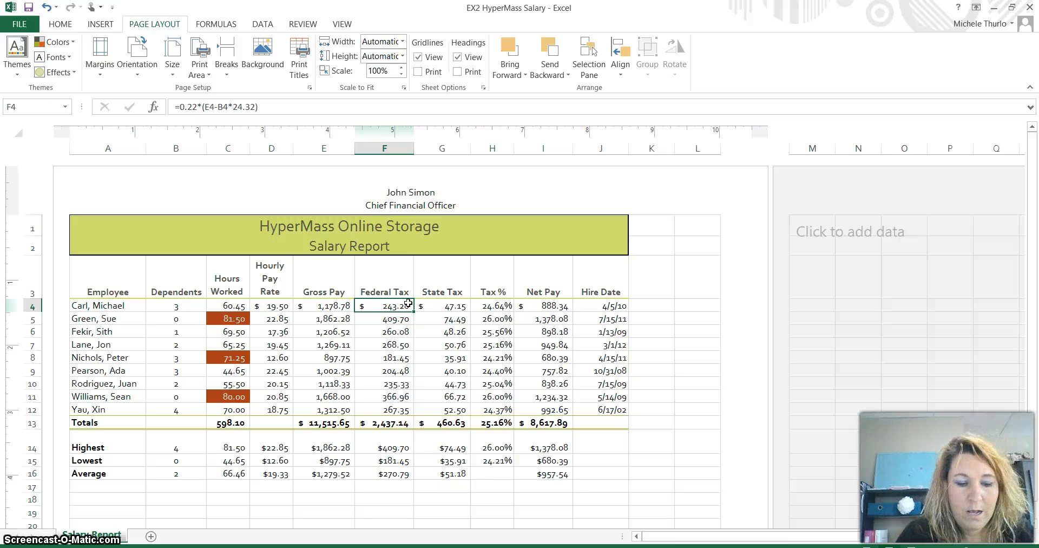
{"action": "key", "text": "alt+p"}
{"action": "key", "text": "p"}
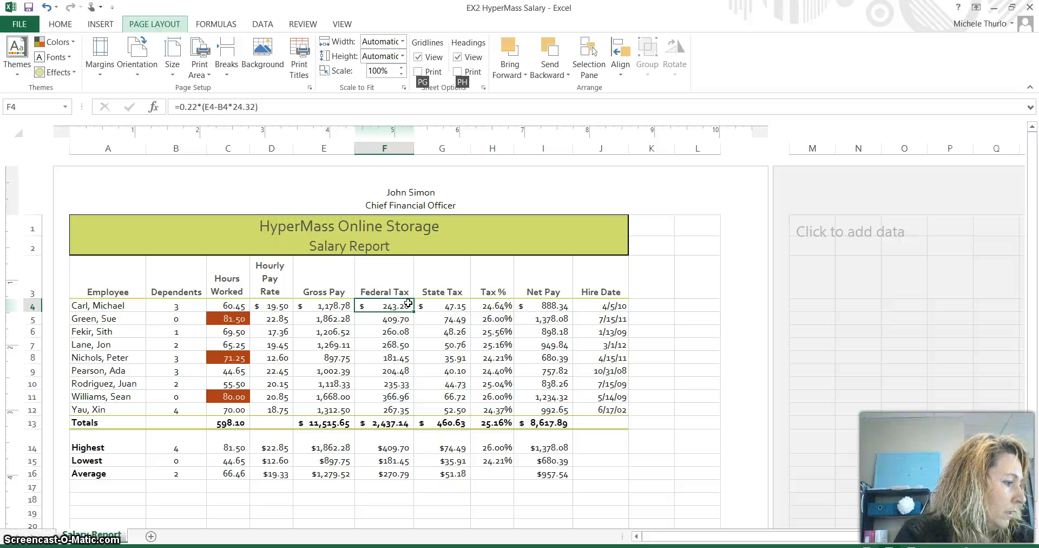
{"action": "left_click", "coordinate": [481, 346]}
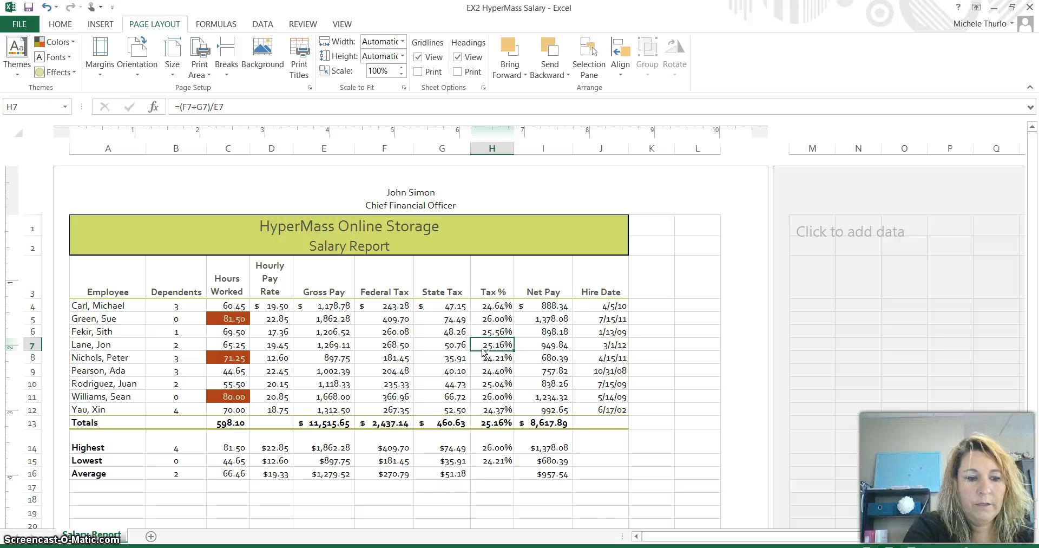
{"action": "key", "text": "ctrl+grave"}
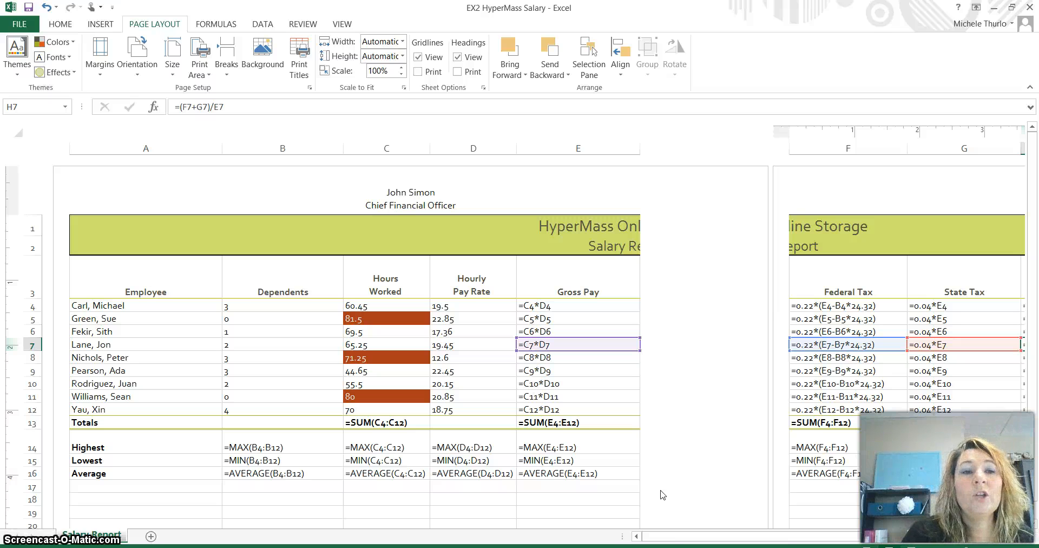
Set the formulas version of the report to print with Fit Sheet on One Page scaling and Print Active Sheets.
{"action": "key", "text": "super+c"}
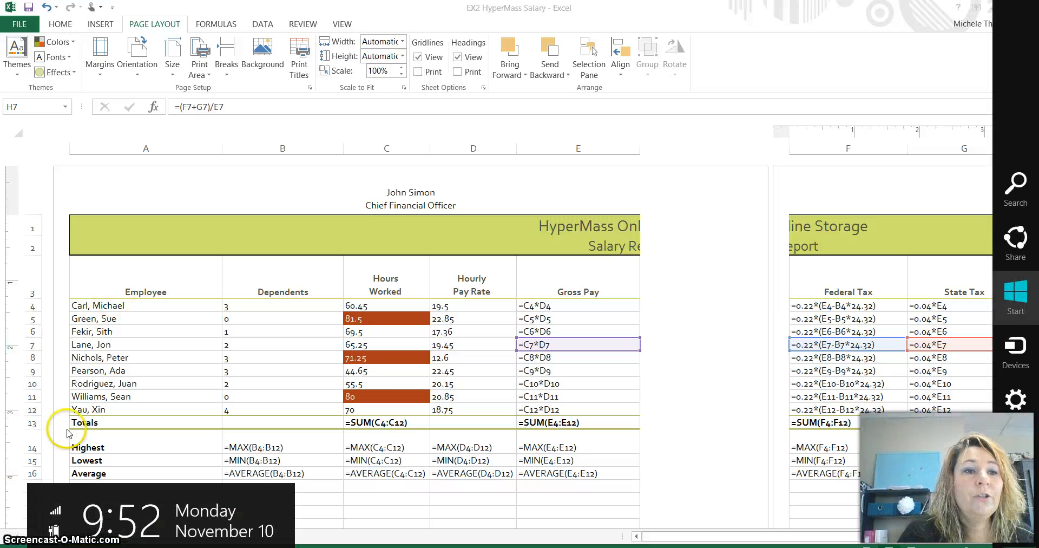
{"action": "left_click", "coordinate": [32, 25]}
{"action": "left_click", "coordinate": [32, 25]}
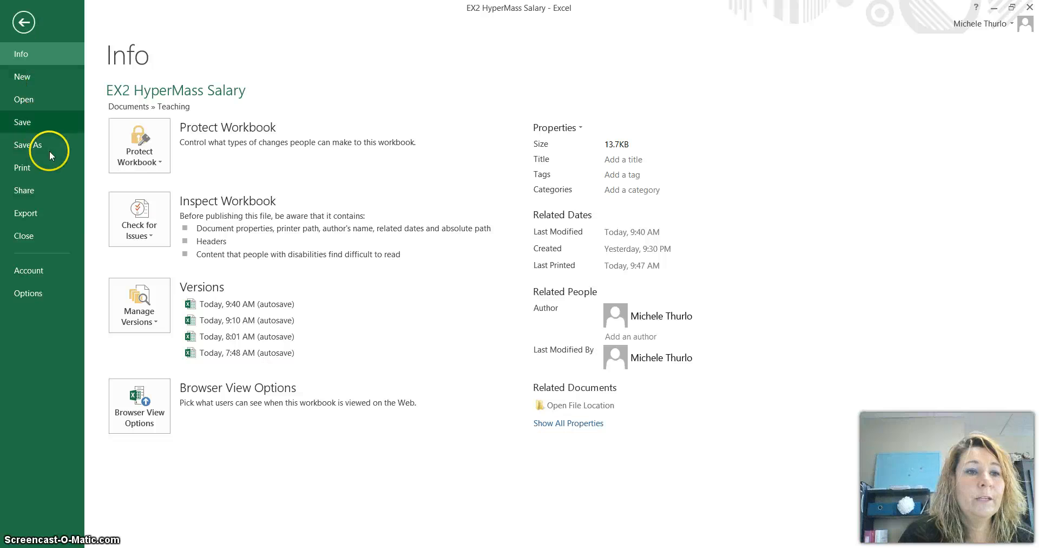
{"action": "left_click", "coordinate": [54, 167]}
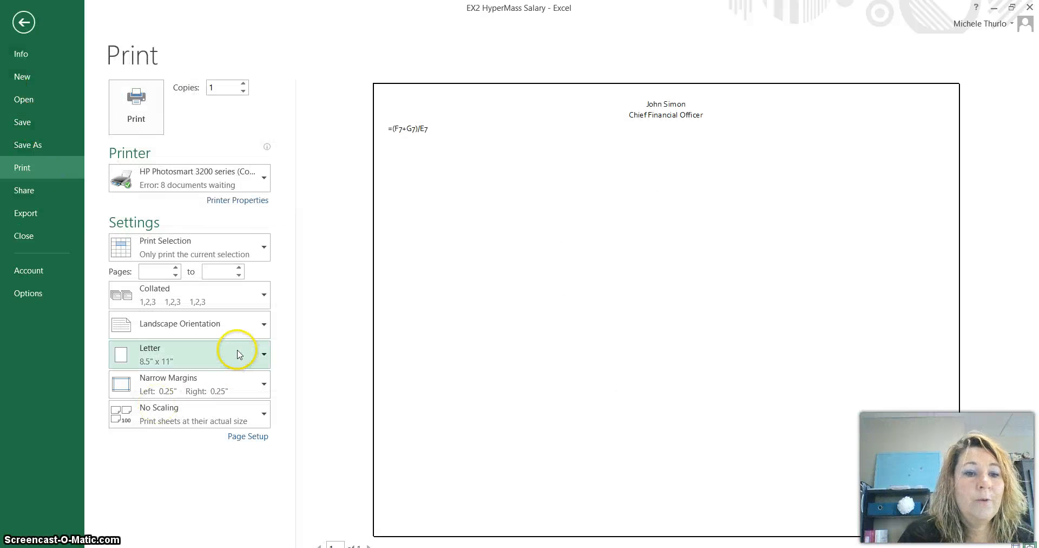
{"action": "left_click", "coordinate": [197, 425]}
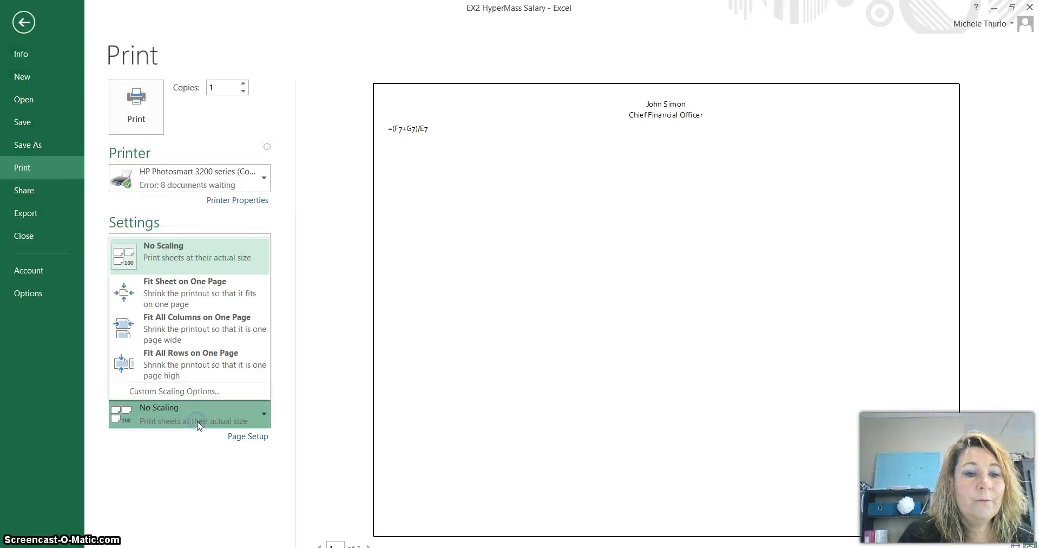
{"action": "left_click", "coordinate": [235, 306]}
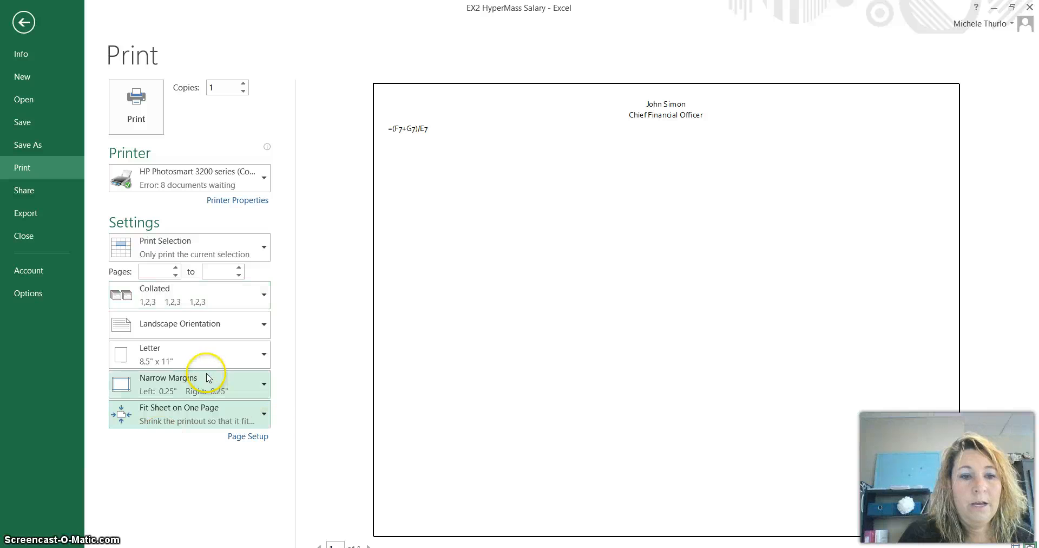
{"action": "left_click", "coordinate": [241, 252]}
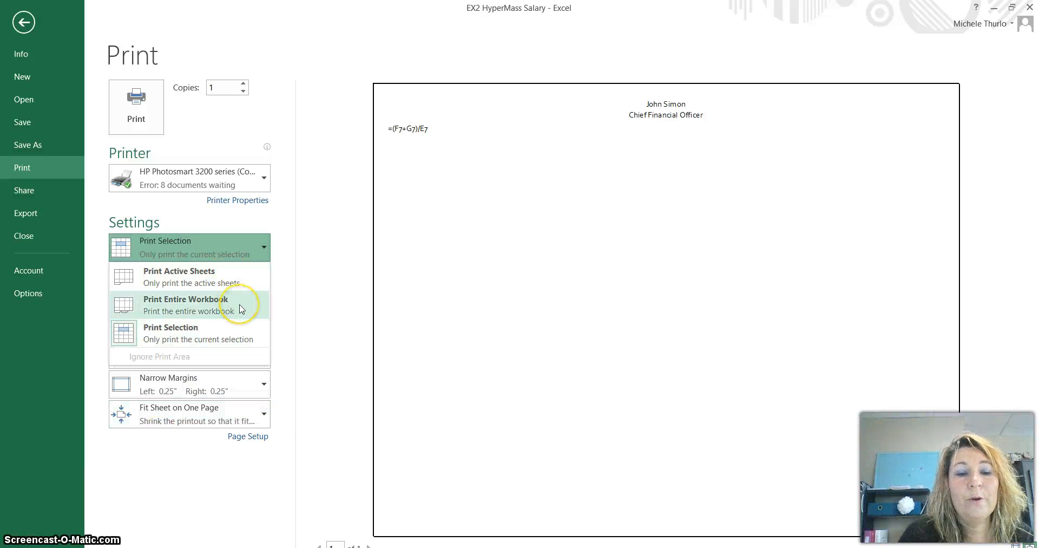
{"action": "left_click", "coordinate": [238, 279]}
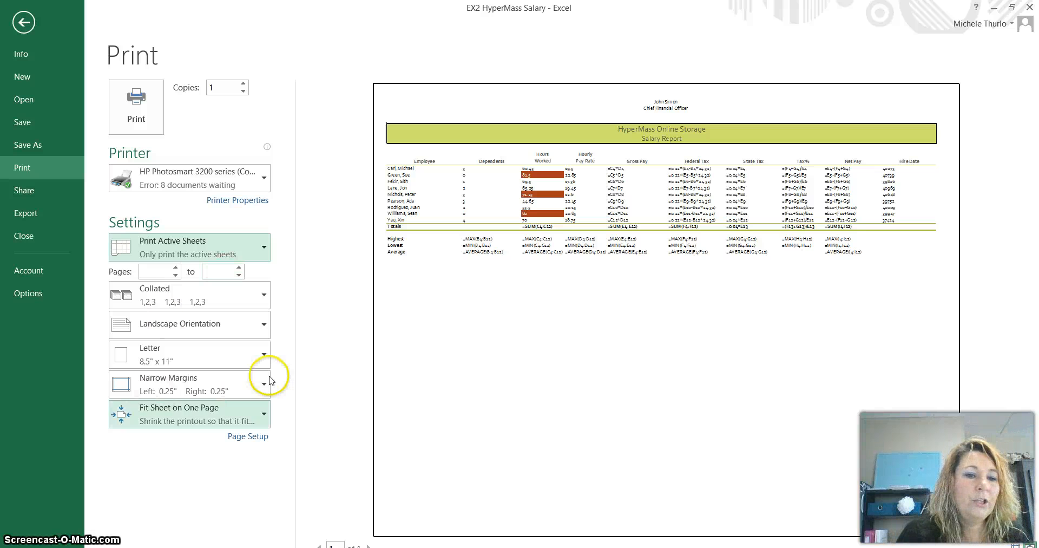
Set the print scaling to No Scaling and return to the worksheet.
{"action": "left_click", "coordinate": [243, 416]}
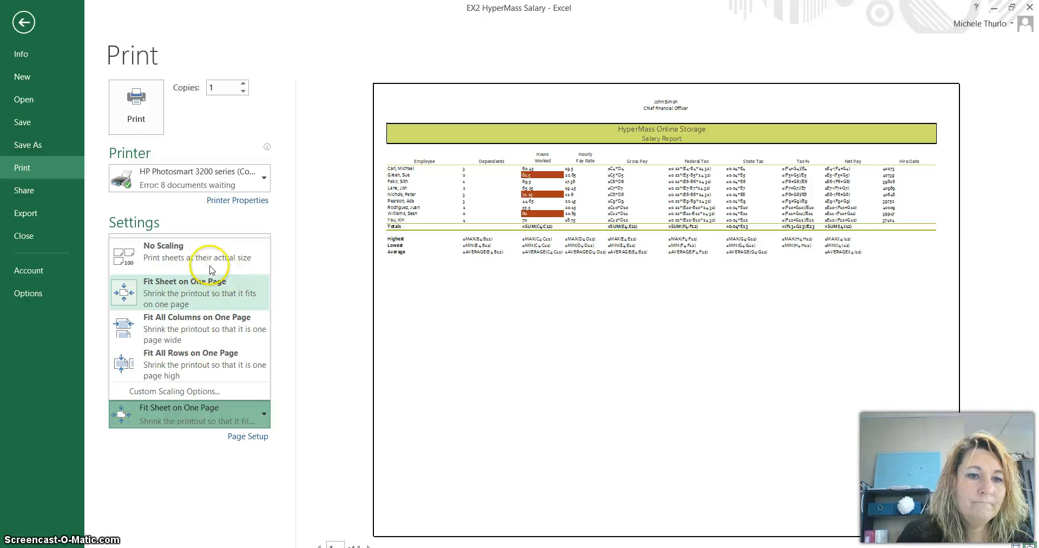
{"action": "left_click", "coordinate": [181, 249]}
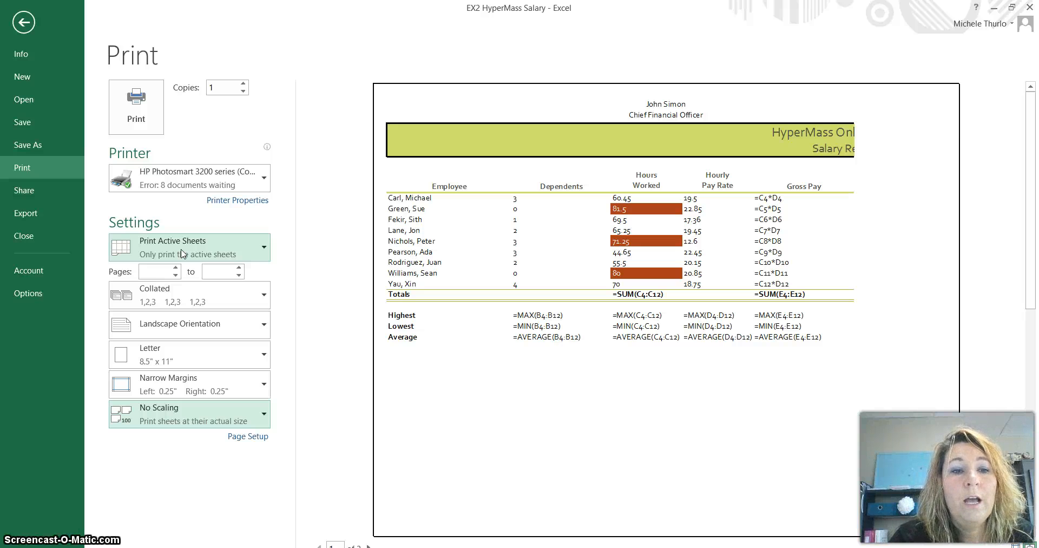
{"action": "left_click", "coordinate": [26, 24]}
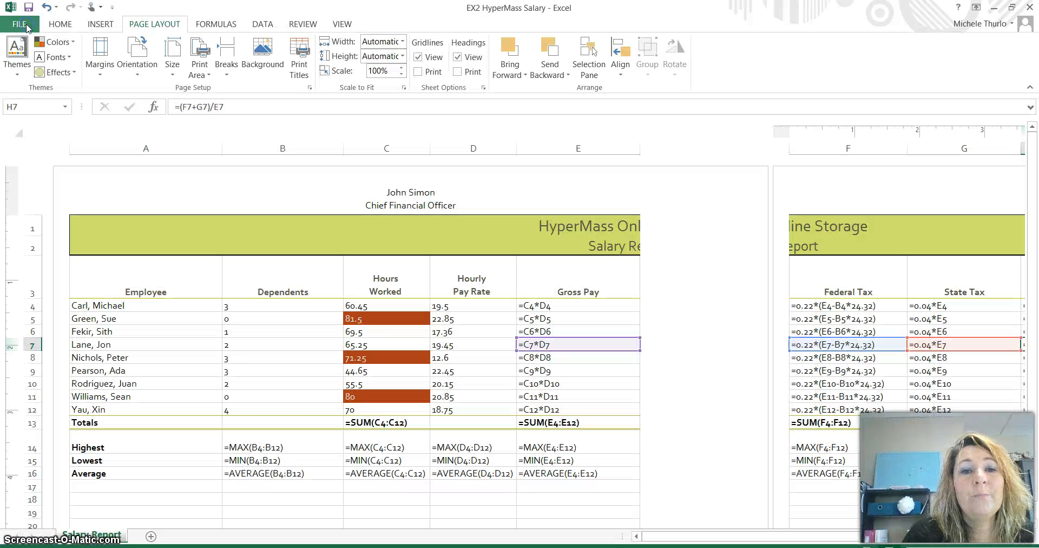